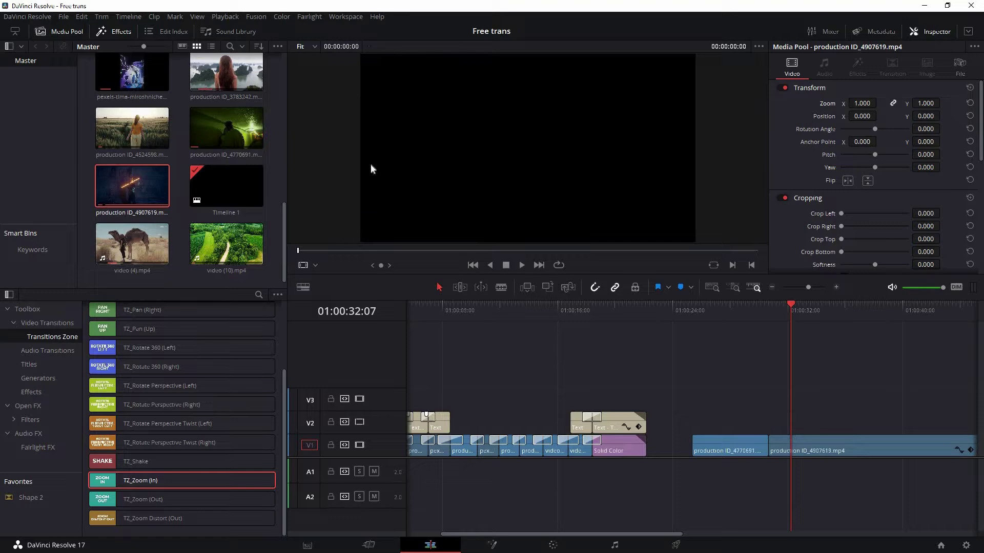
Step: Open Transition Zone (Demo).drfx from the Transitions Zone Install Pack folder to install it
{"action": "key", "text": "alt+Tab"}
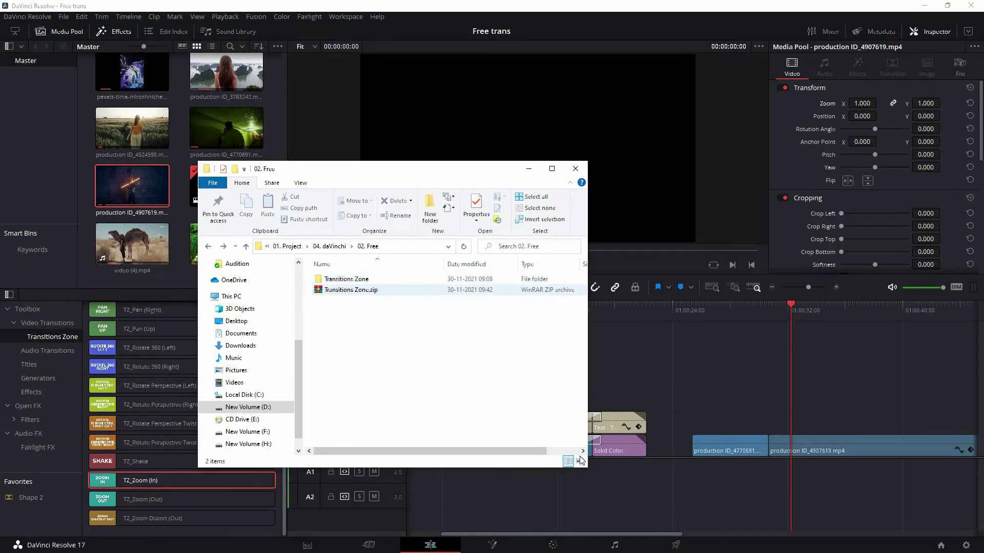
{"action": "left_click", "coordinate": [350, 291]}
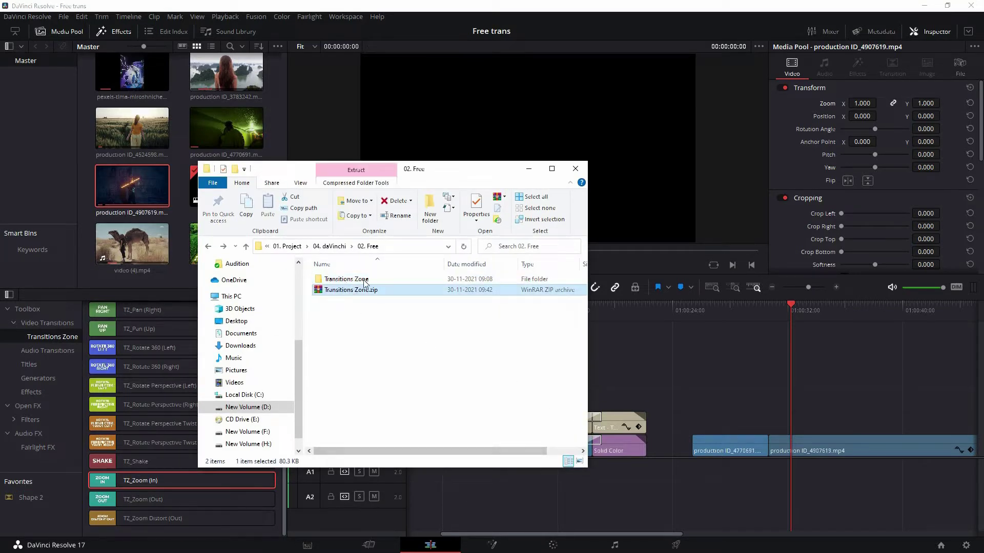
{"action": "left_click", "coordinate": [365, 280]}
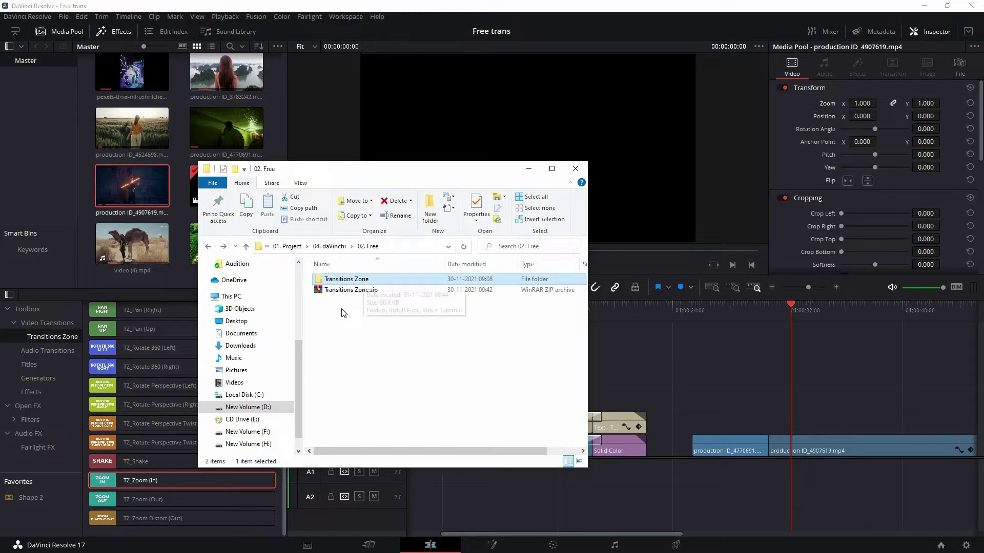
{"action": "double_click", "coordinate": [364, 282]}
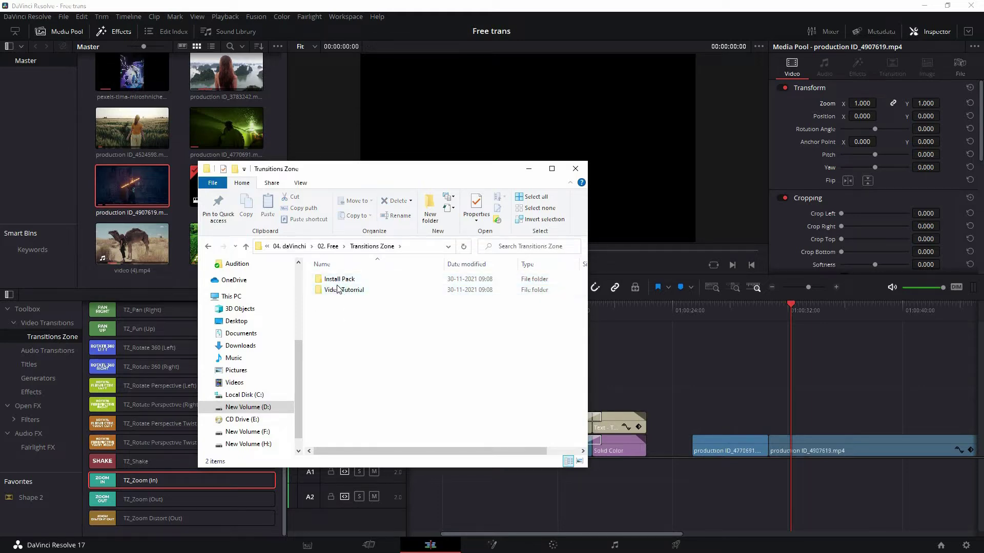
{"action": "left_click", "coordinate": [351, 281]}
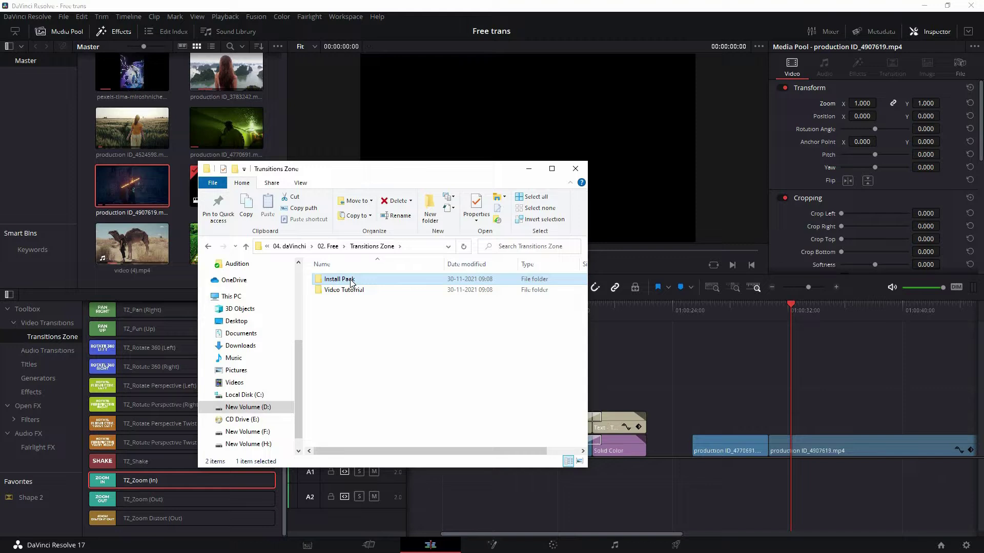
{"action": "double_click", "coordinate": [351, 283]}
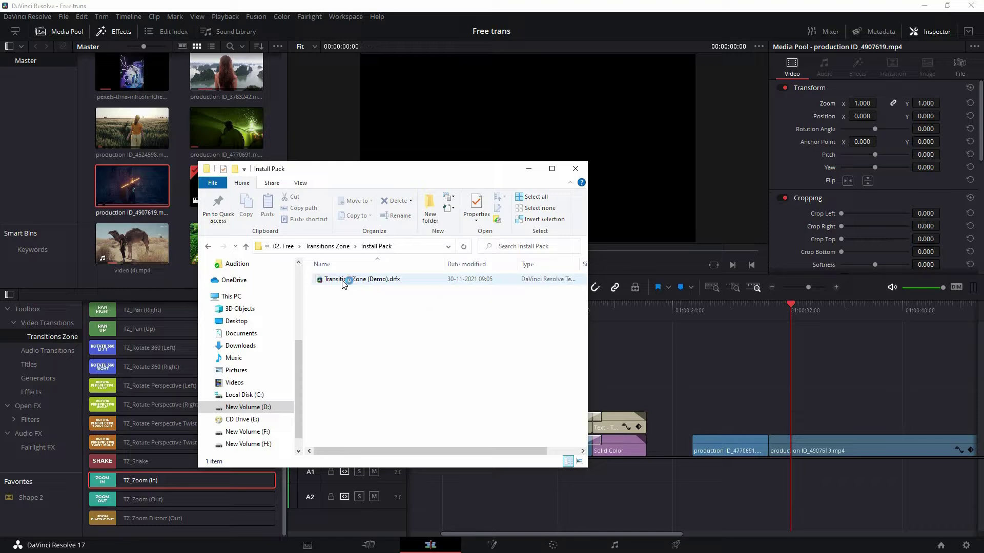
{"action": "left_click", "coordinate": [343, 283]}
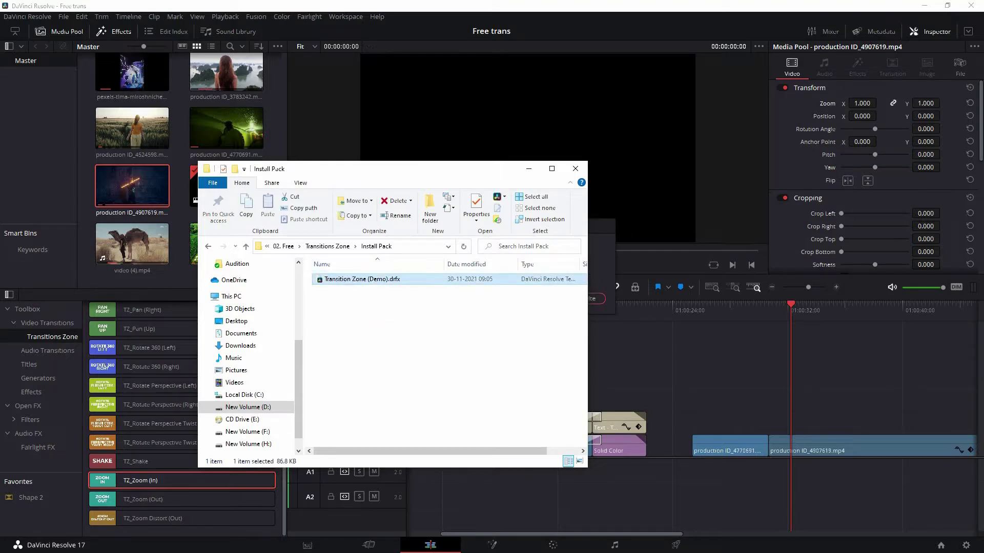
{"action": "left_click", "coordinate": [608, 285]}
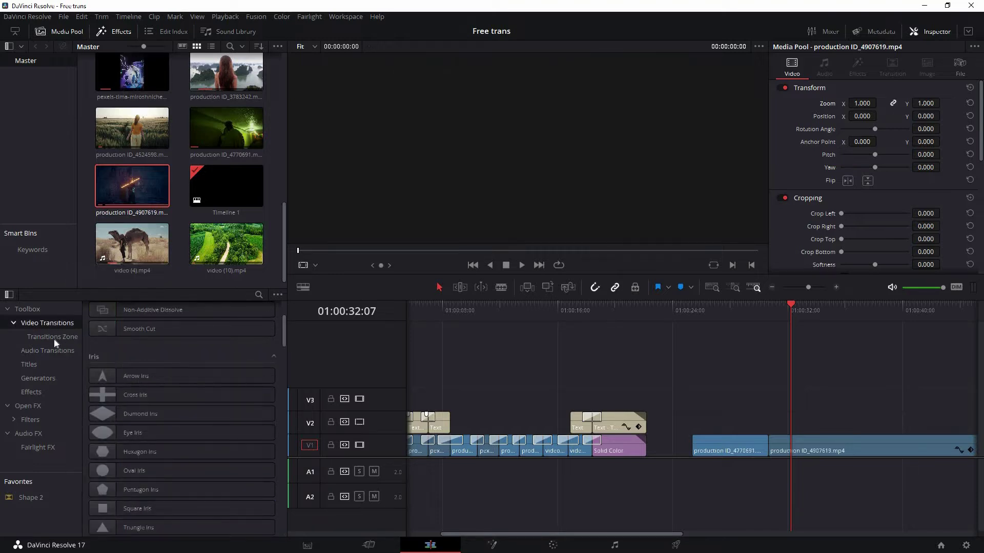
Step: List the Transitions Zone presets and preview the edit up to the lightsaber clip cut
{"action": "left_click", "coordinate": [53, 338]}
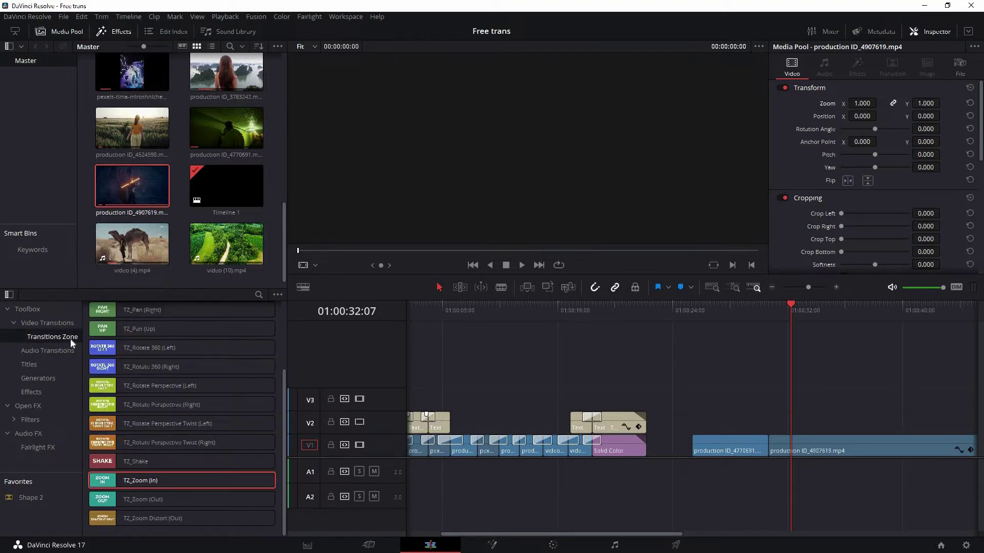
{"action": "scroll", "coordinate": [285, 414], "scroll_direction": "down", "scroll_amount": 3}
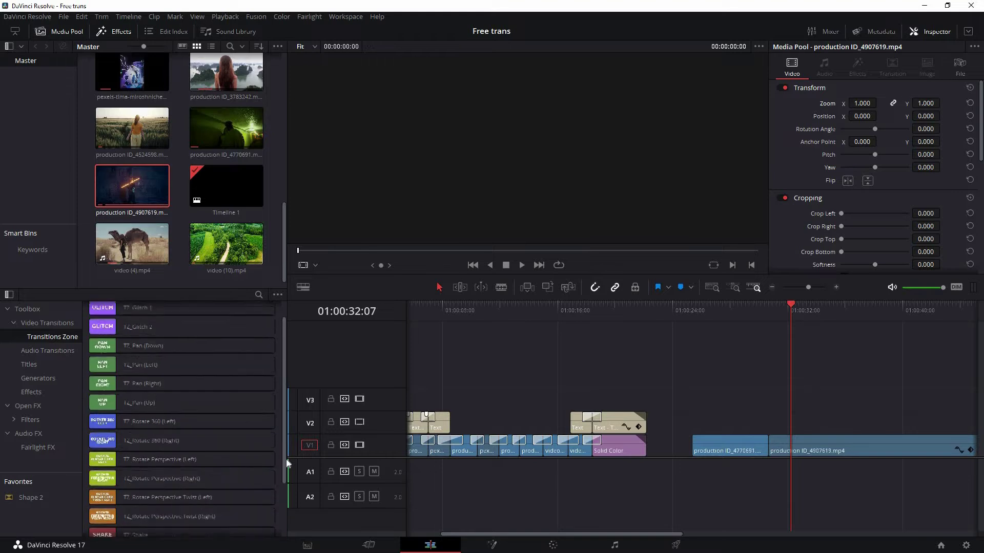
{"action": "scroll", "coordinate": [283, 346], "scroll_direction": "up", "scroll_amount": 3}
{"action": "scroll", "coordinate": [282, 320], "scroll_direction": "up", "scroll_amount": 5}
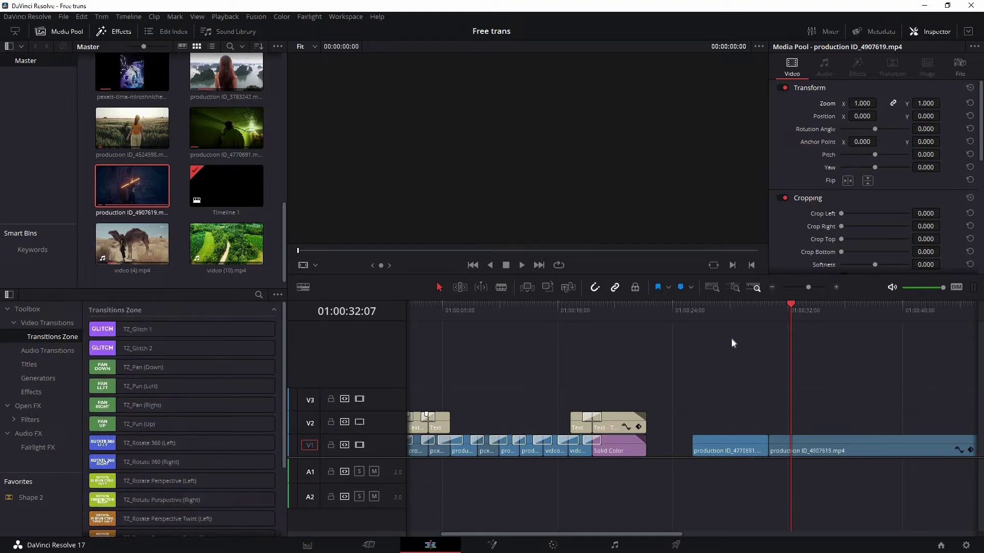
{"action": "left_click_drag", "start_coordinate": [422, 310], "coordinate": [512, 311]}
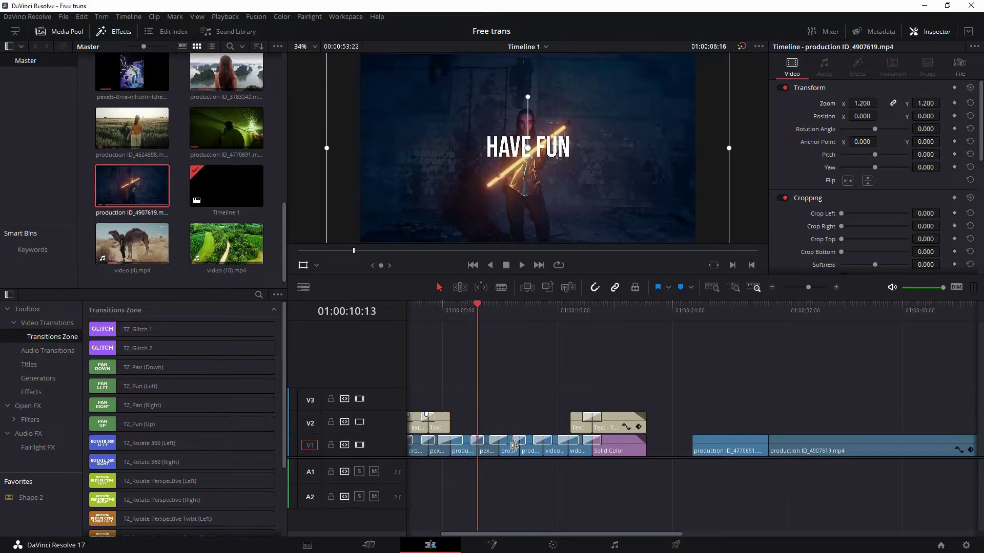
{"action": "scroll", "coordinate": [486, 450], "scroll_direction": "up", "scroll_amount": 3}
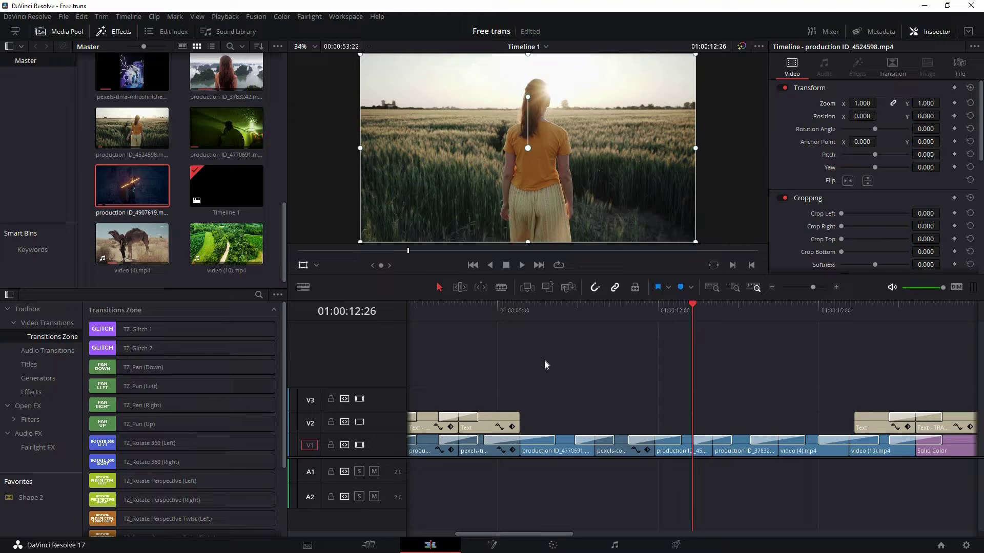
{"action": "left_click", "coordinate": [512, 432]}
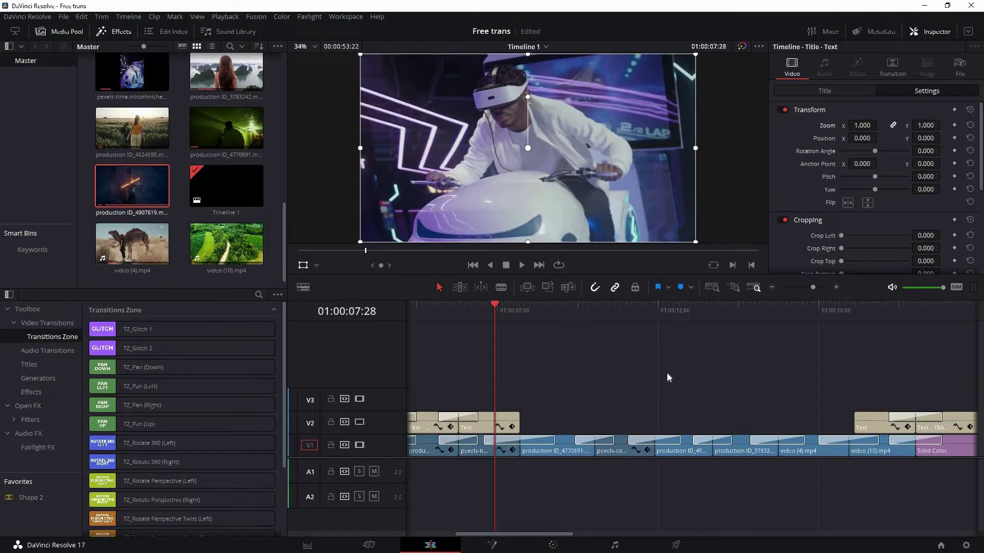
{"action": "key", "text": "space"}
{"action": "key", "text": "space"}
{"action": "scroll", "coordinate": [532, 401], "scroll_direction": "down", "scroll_amount": 5}
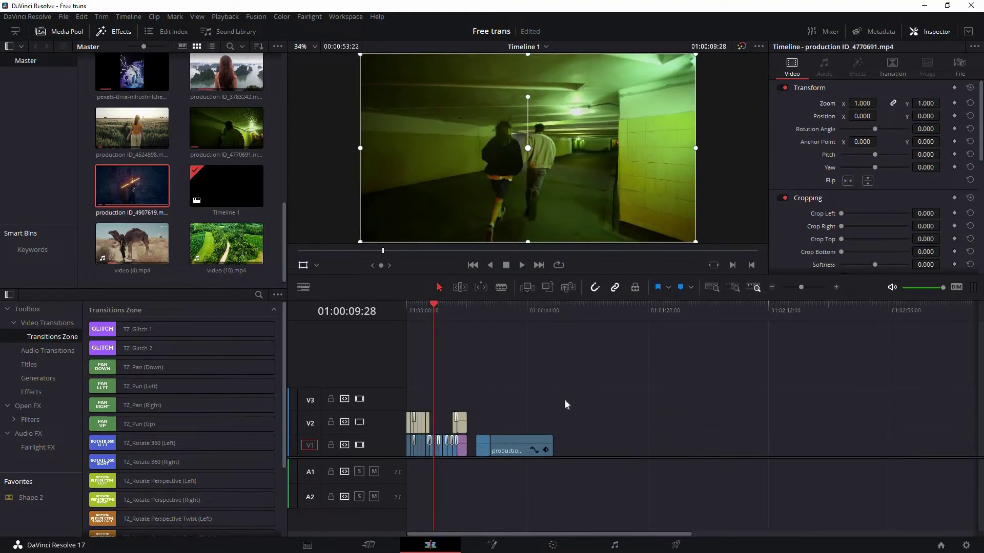
{"action": "left_click", "coordinate": [651, 401]}
{"action": "scroll", "coordinate": [622, 398], "scroll_direction": "up", "scroll_amount": 5}
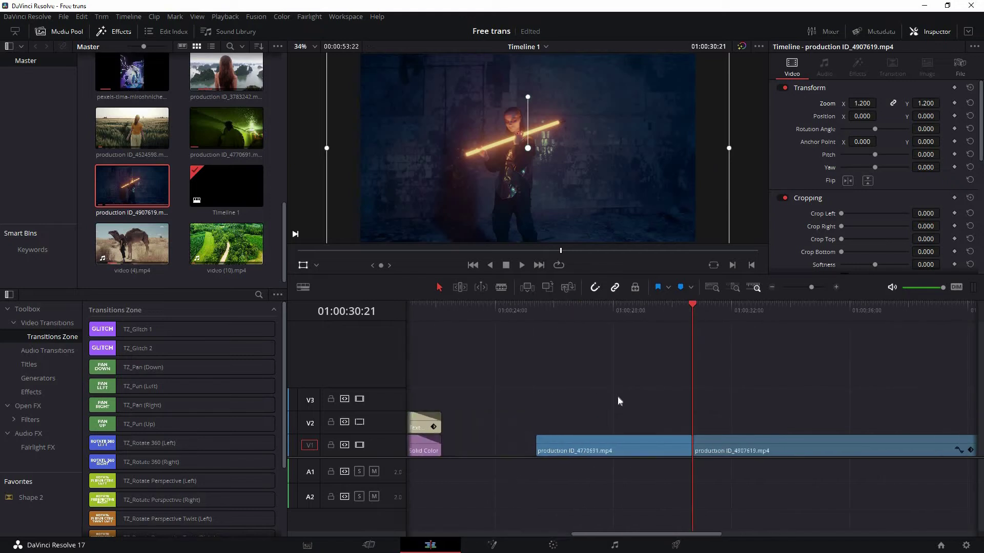
{"action": "key", "text": "Up"}
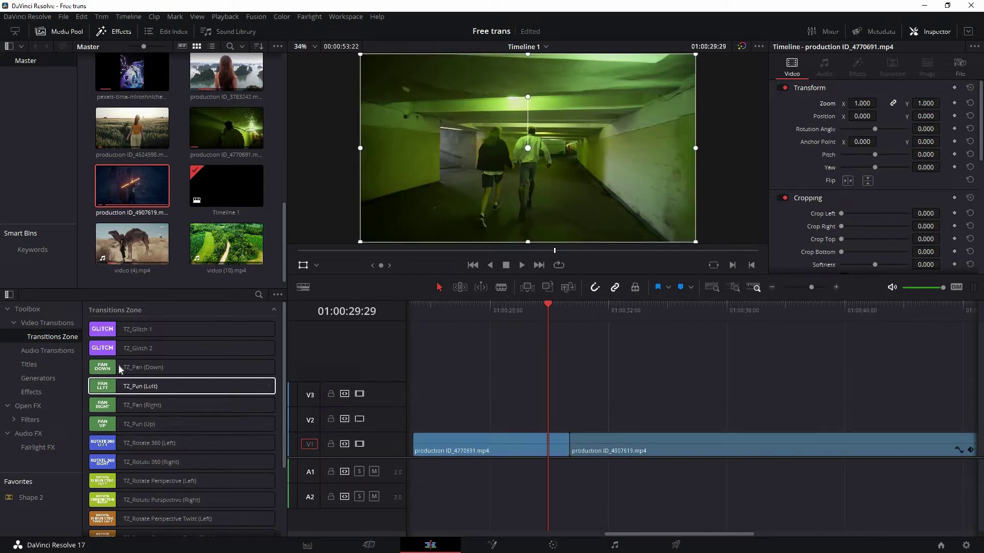
{"action": "left_click", "coordinate": [118, 367]}
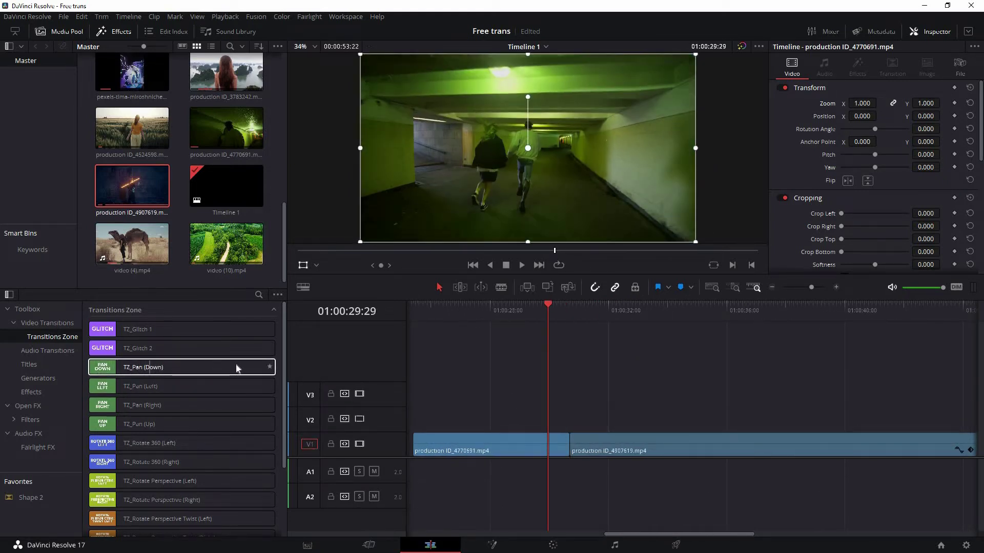
{"action": "key", "text": "Down"}
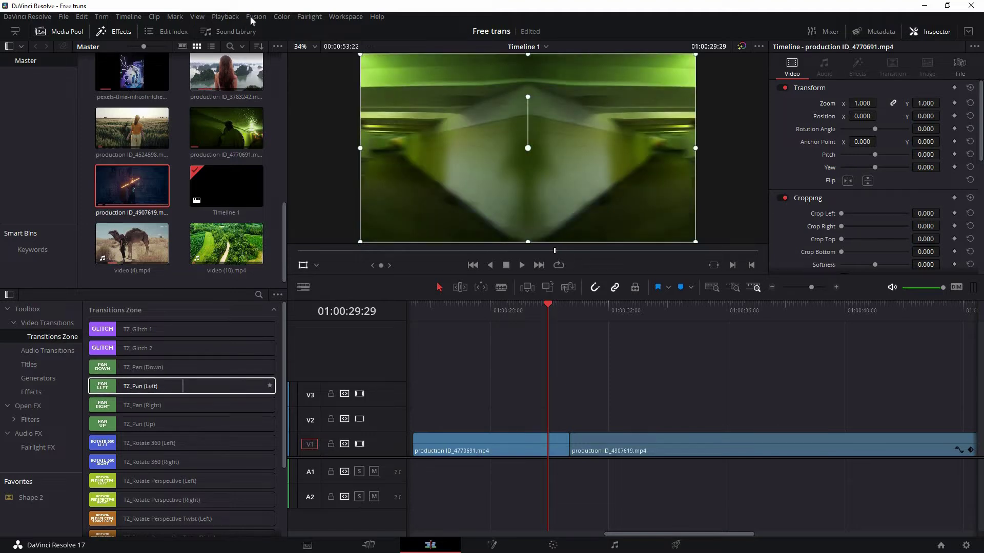
{"action": "key", "text": "Escape"}
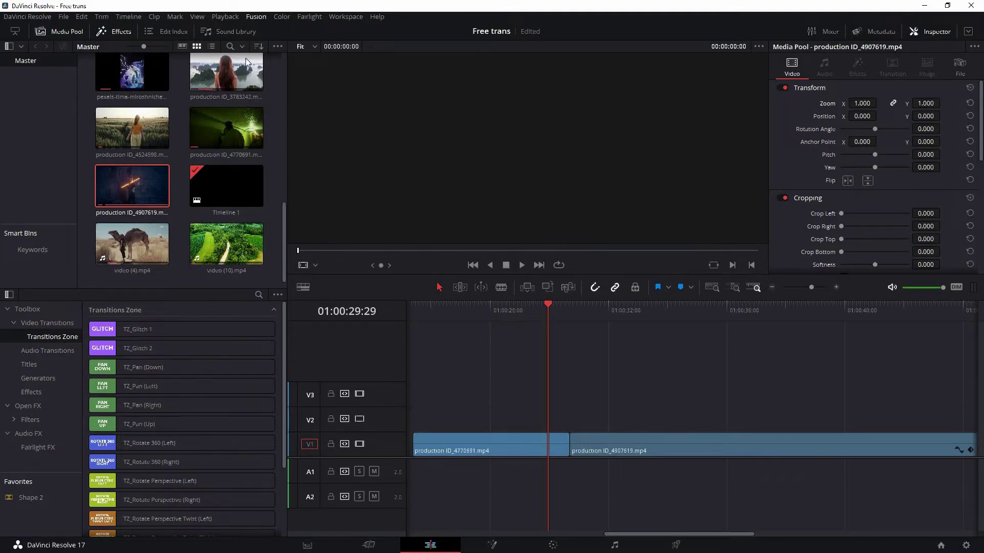
{"action": "left_click", "coordinate": [225, 17]}
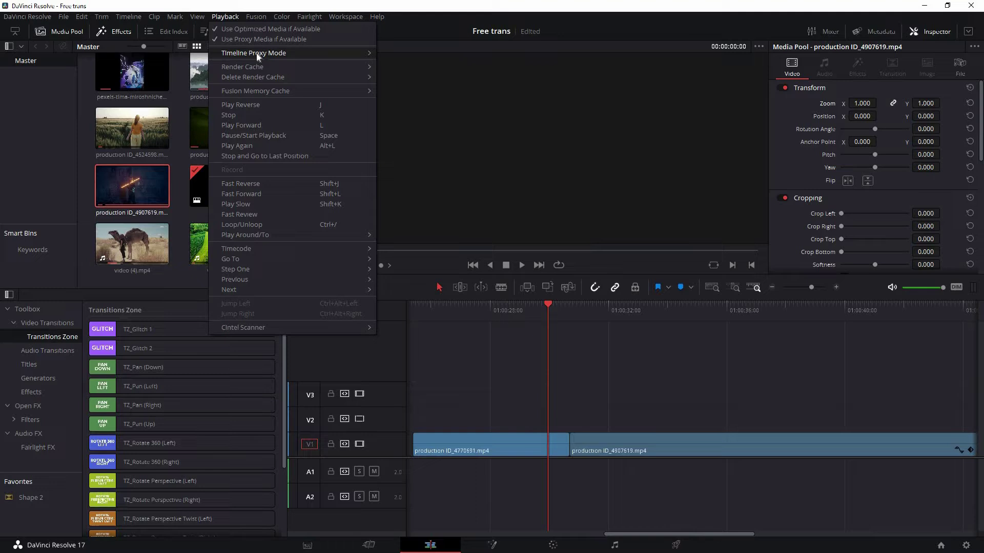
{"action": "mouse_move", "coordinate": [253, 53]}
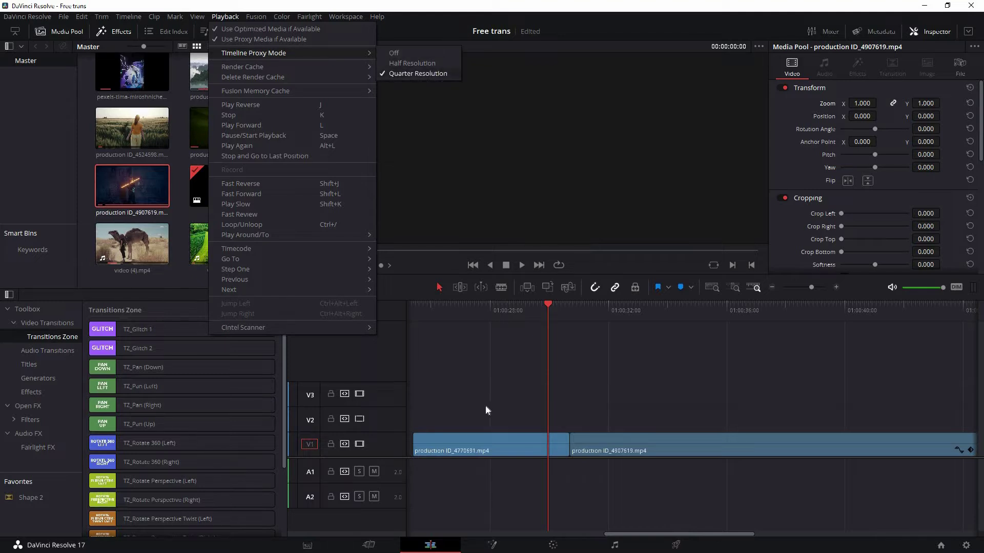
{"action": "left_click", "coordinate": [103, 372]}
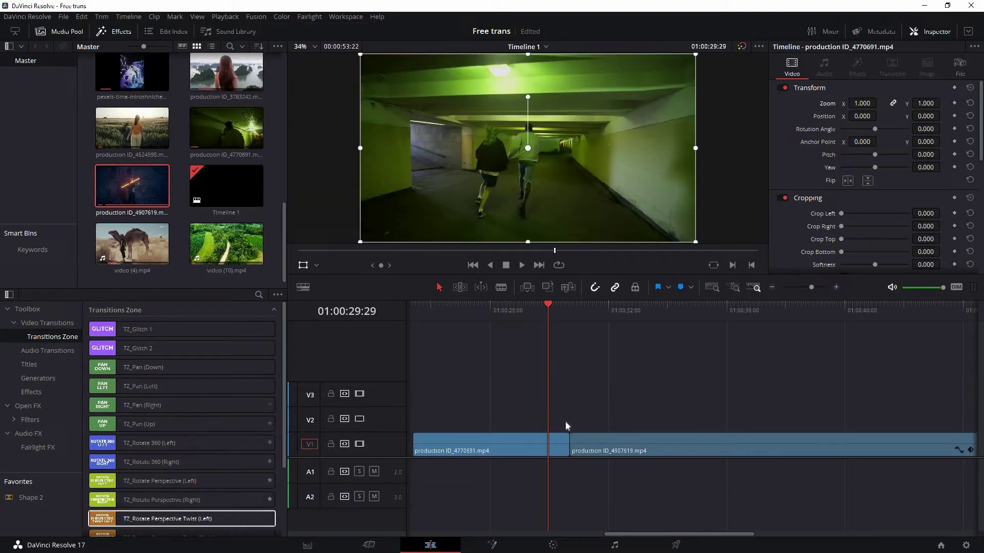
{"action": "left_click", "coordinate": [146, 424]}
{"action": "left_click", "coordinate": [124, 369]}
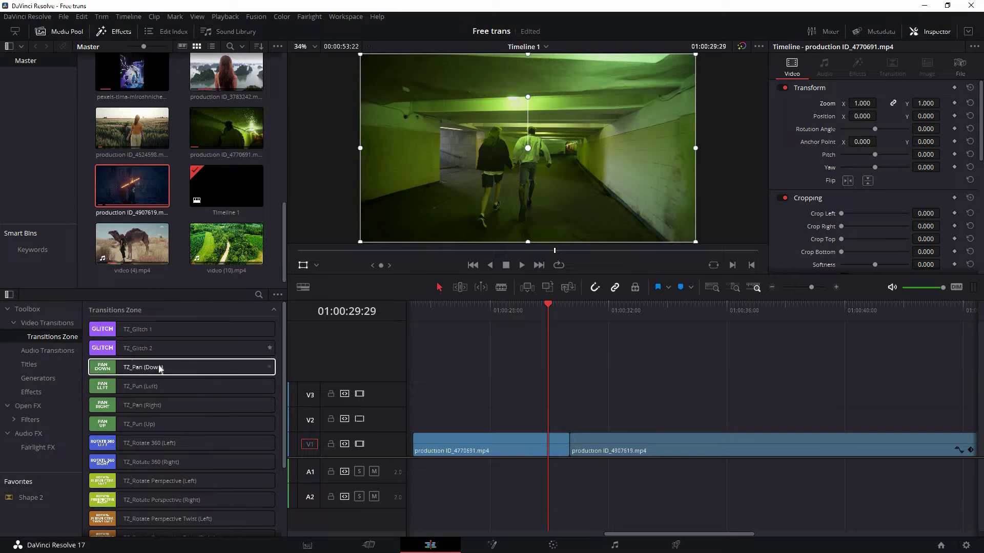
{"action": "left_click", "coordinate": [233, 408]}
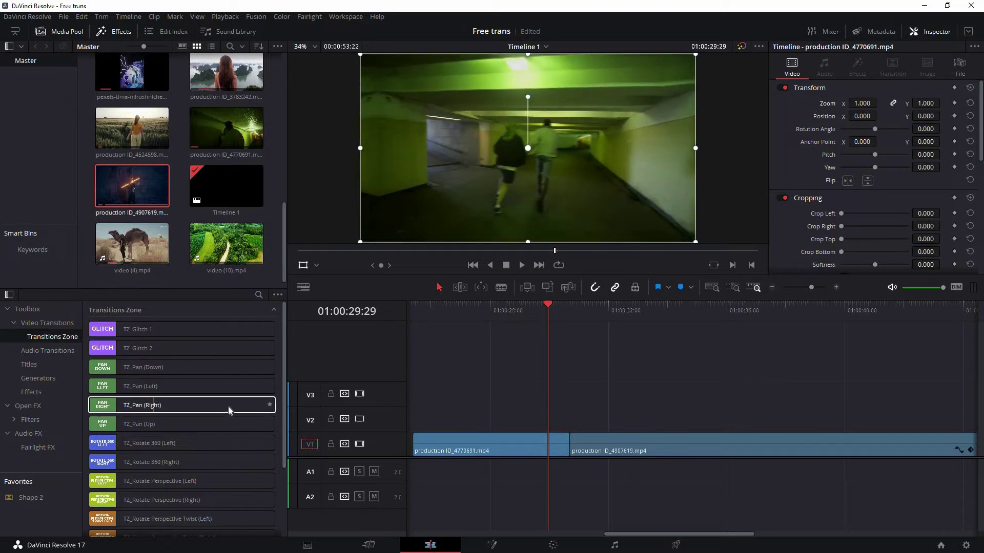
Step: Try TZ_Pan (Right) on the cut, play it back, then delete it
{"action": "left_click_drag", "start_coordinate": [268, 404], "coordinate": [547, 439]}
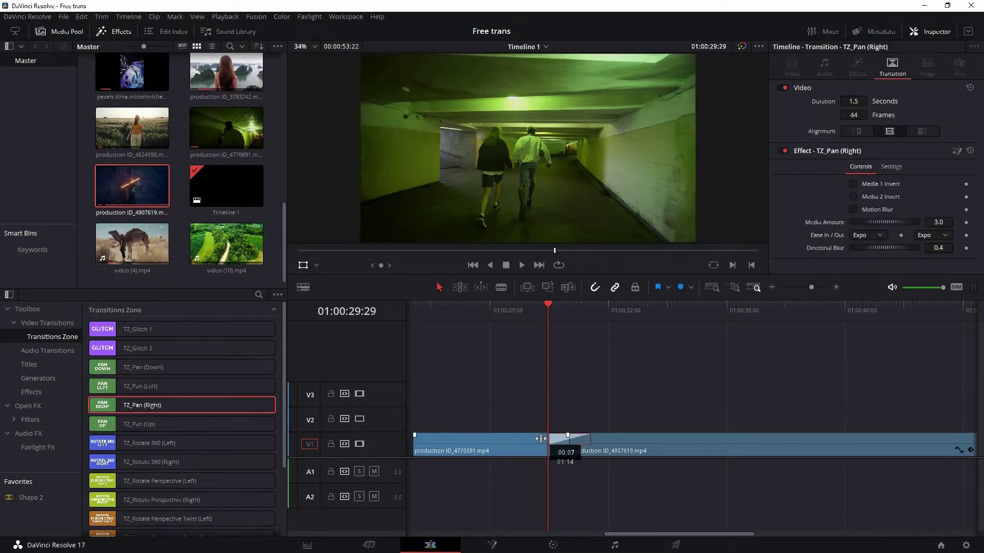
{"action": "left_click", "coordinate": [570, 417]}
{"action": "scroll", "coordinate": [609, 354], "scroll_direction": "up", "scroll_amount": 2}
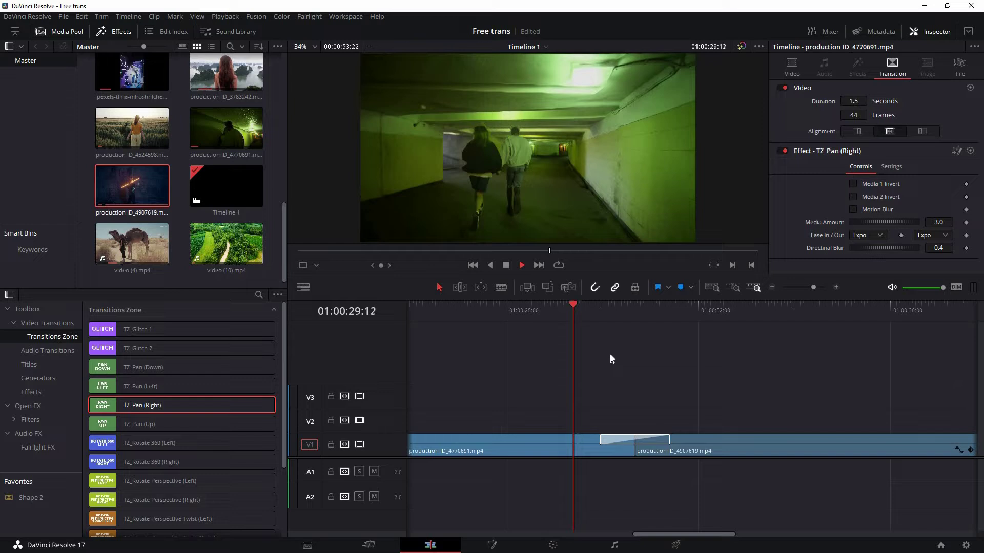
{"action": "key", "text": "space"}
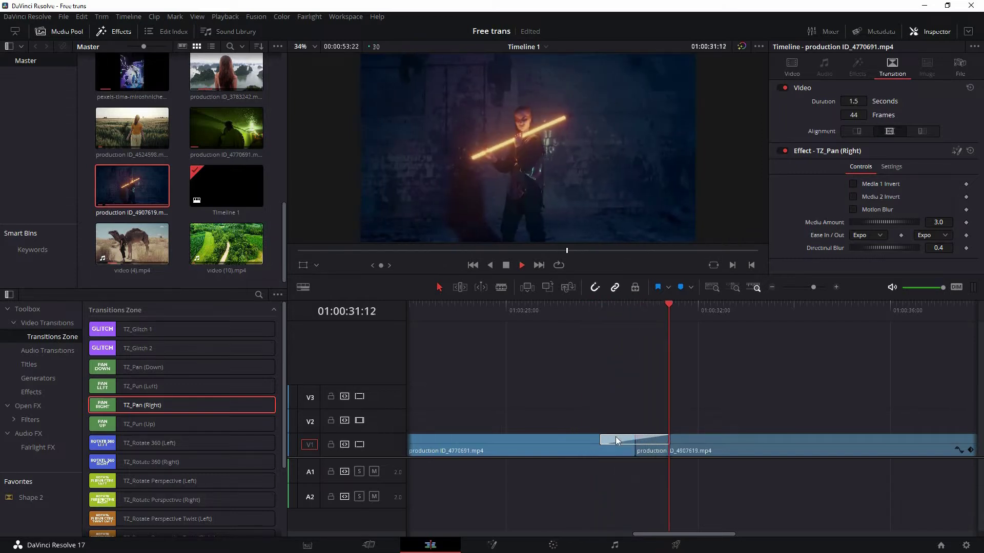
{"action": "key", "text": "space"}
{"action": "key", "text": "Delete"}
Step: Apply TZ_Glitch 2 at the cut, preview it, then delete it
{"action": "left_click", "coordinate": [106, 329]}
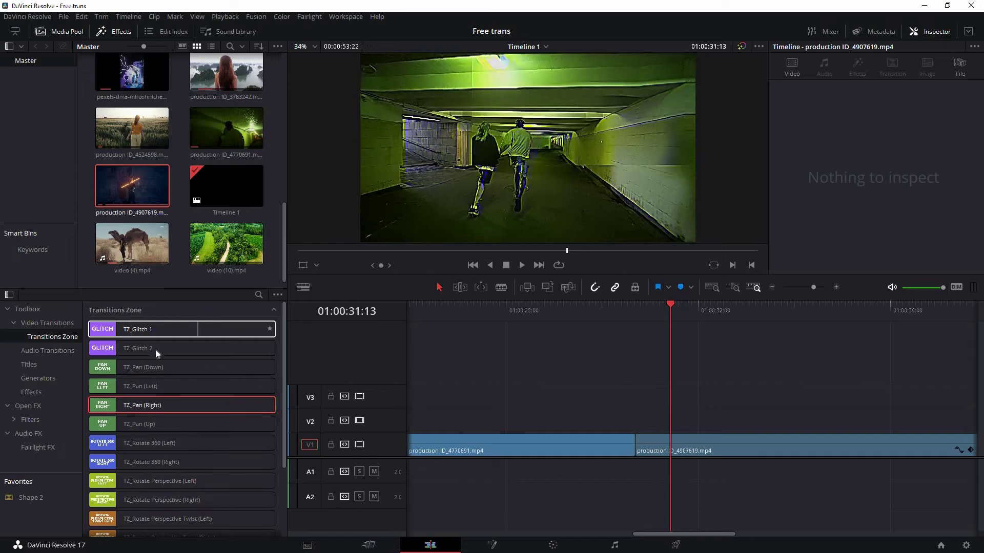
{"action": "left_click", "coordinate": [155, 350]}
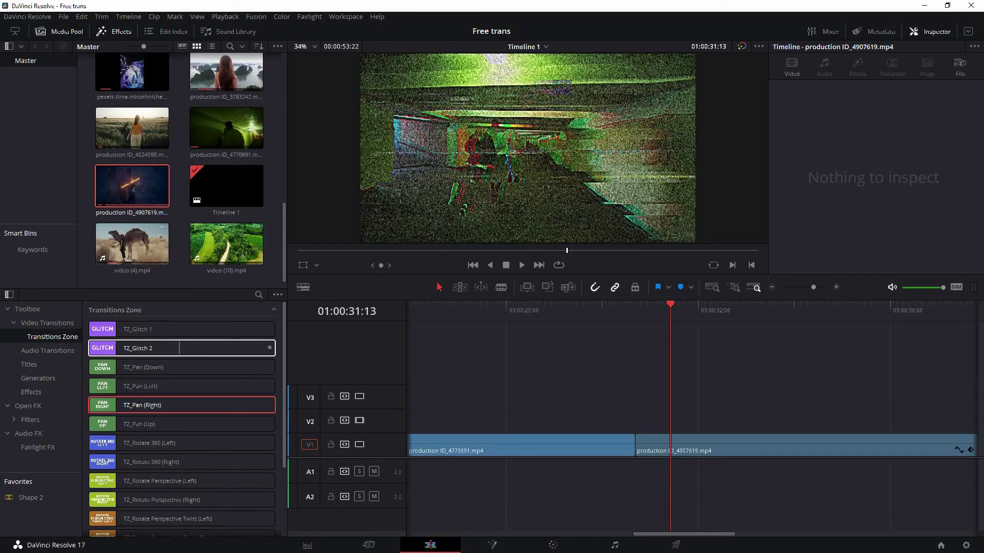
{"action": "left_click_drag", "start_coordinate": [178, 348], "coordinate": [635, 446]}
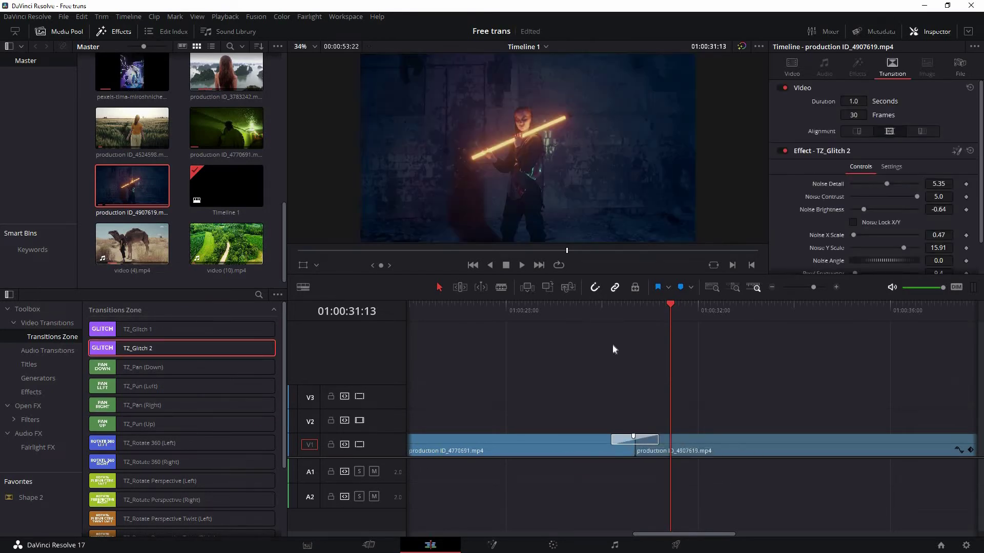
{"action": "key", "text": "slash"}
{"action": "left_click", "coordinate": [224, 17]}
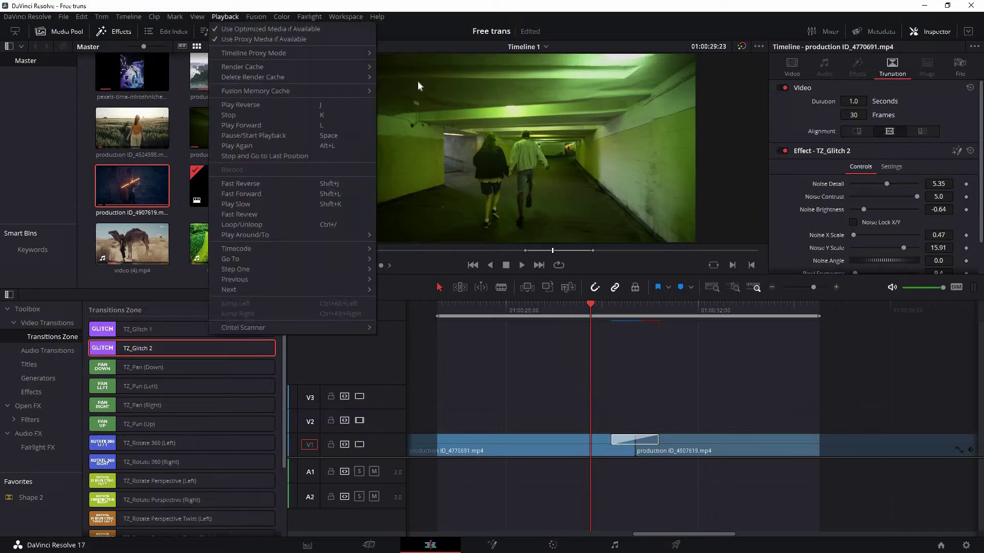
{"action": "mouse_move", "coordinate": [243, 67]}
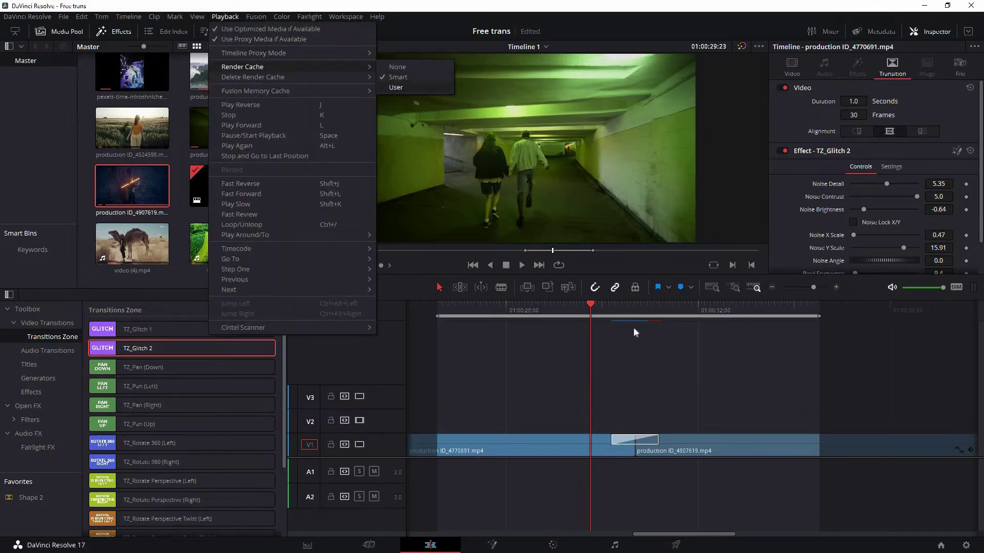
{"action": "left_click", "coordinate": [643, 382]}
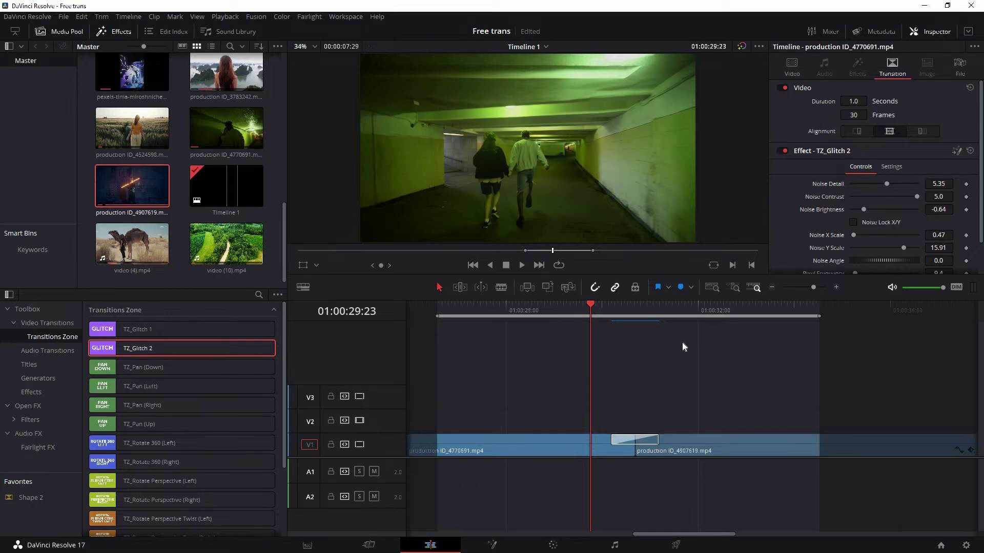
{"action": "key", "text": "space"}
{"action": "key", "text": "space"}
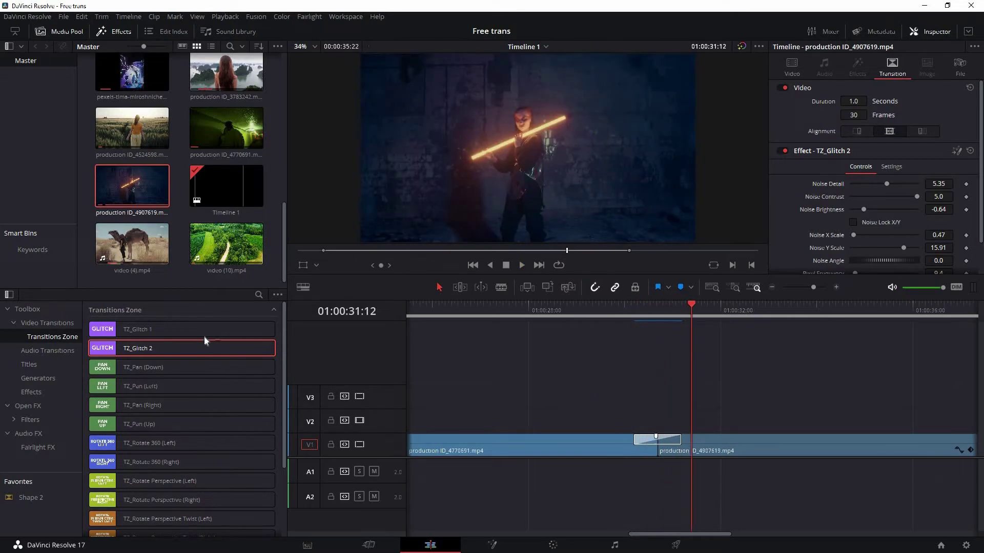
{"action": "key", "text": "Delete"}
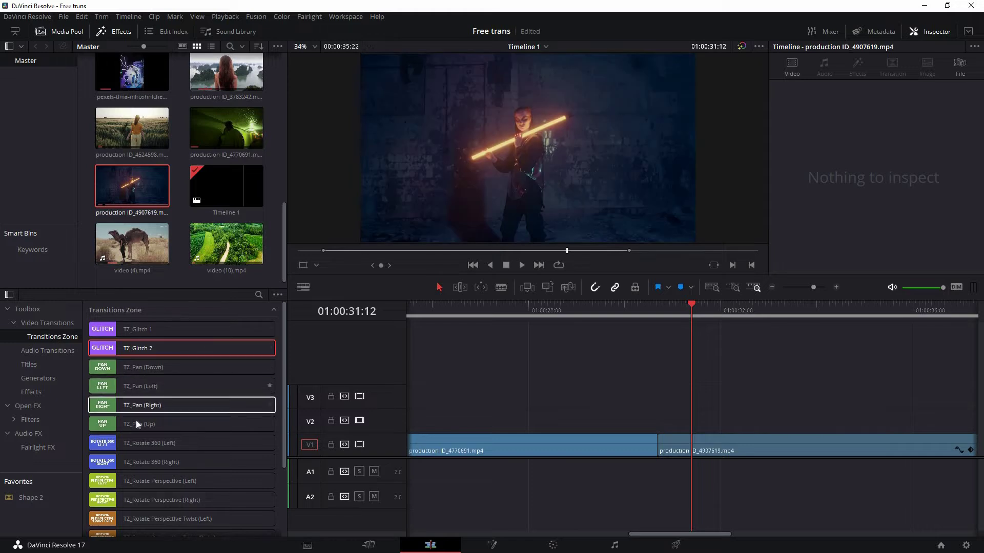
{"action": "left_click", "coordinate": [155, 422]}
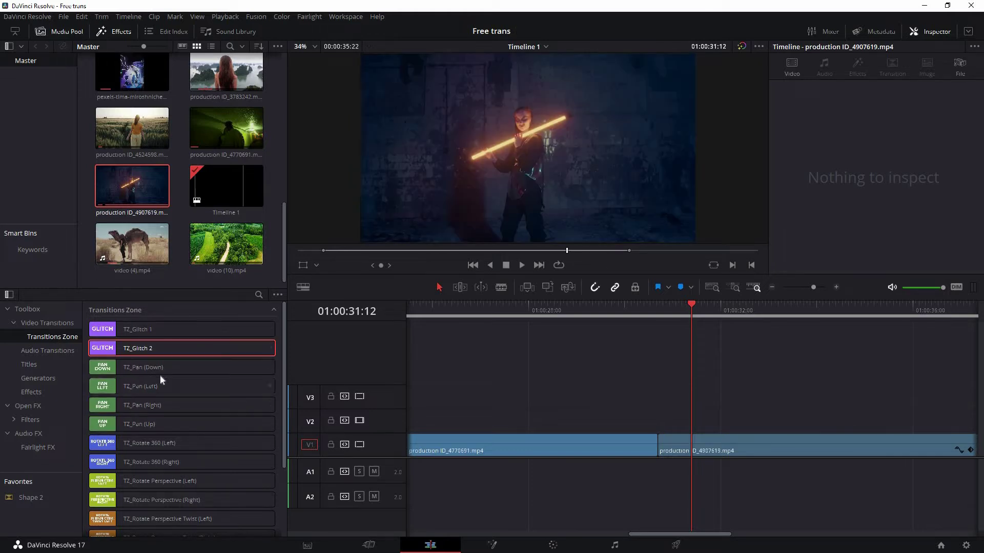
{"action": "scroll", "coordinate": [160, 375], "scroll_direction": "down", "scroll_amount": 1}
Step: Drop TZ_Rotate 360 (Left) onto the V1 edit point and play it back
{"action": "left_click", "coordinate": [161, 406]}
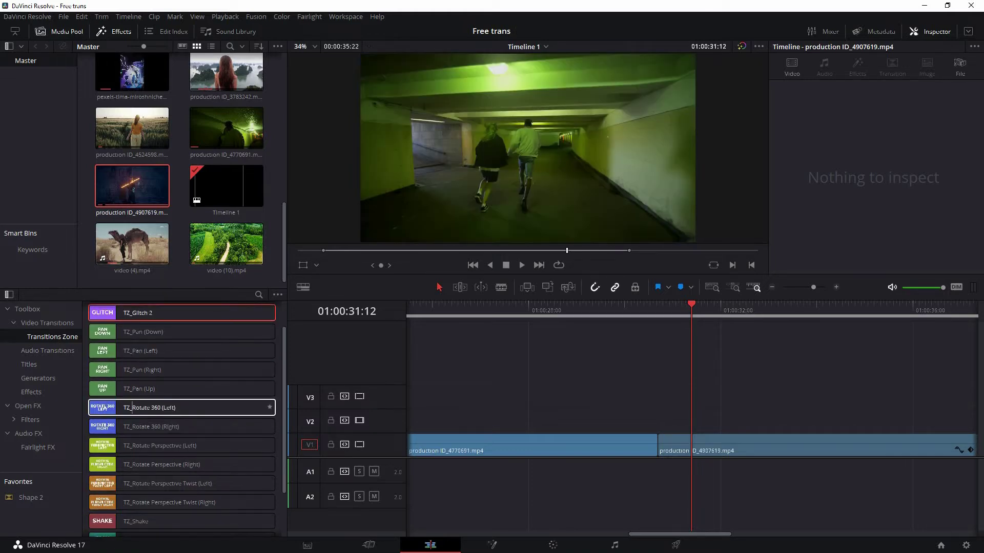
{"action": "left_click_drag", "start_coordinate": [131, 407], "coordinate": [657, 450]}
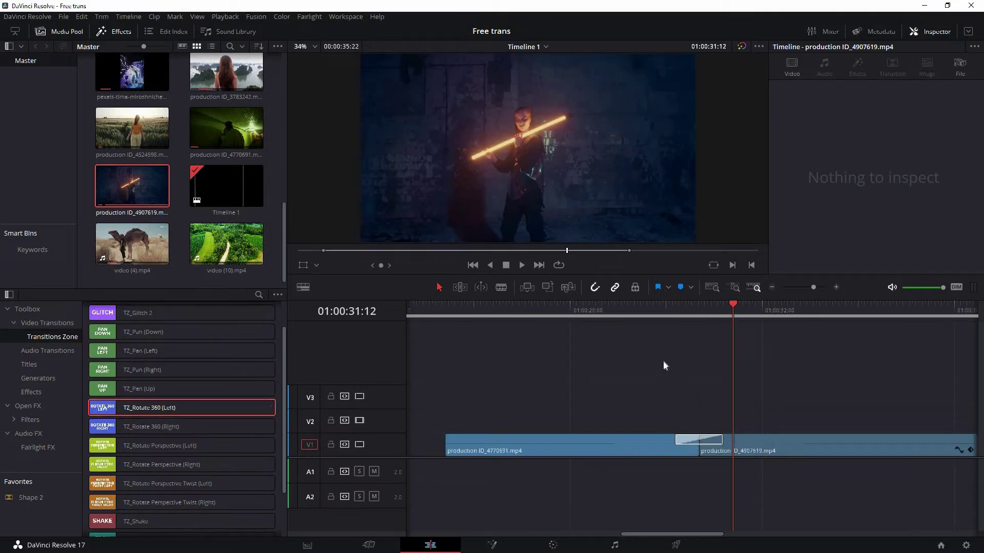
{"action": "left_click", "coordinate": [675, 311]}
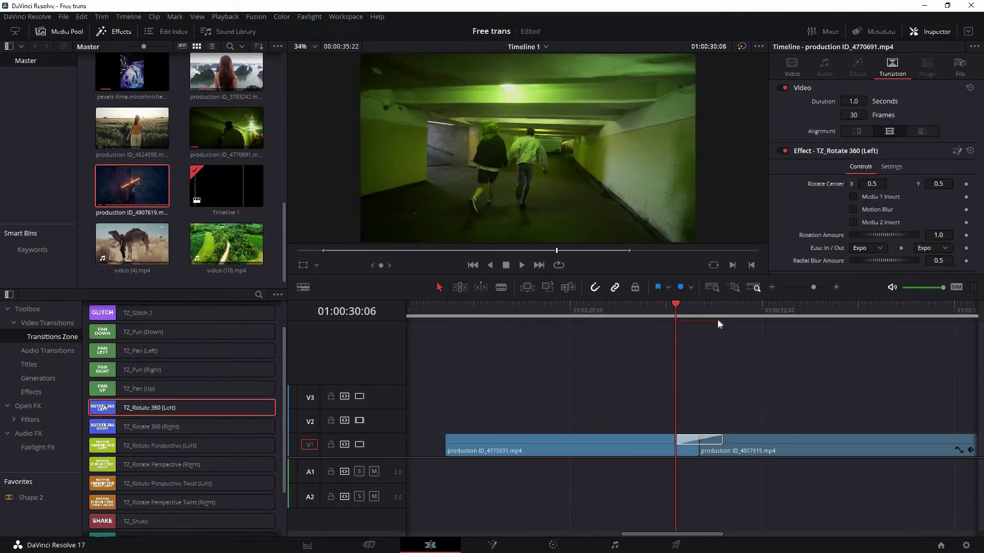
{"action": "scroll", "coordinate": [623, 322], "scroll_direction": "down", "scroll_amount": 1}
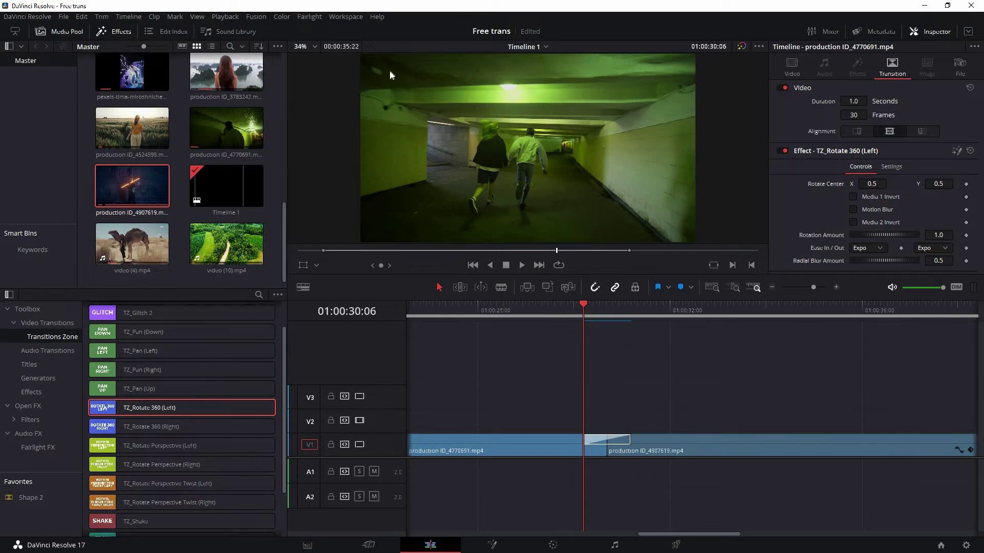
{"action": "left_click", "coordinate": [225, 16]}
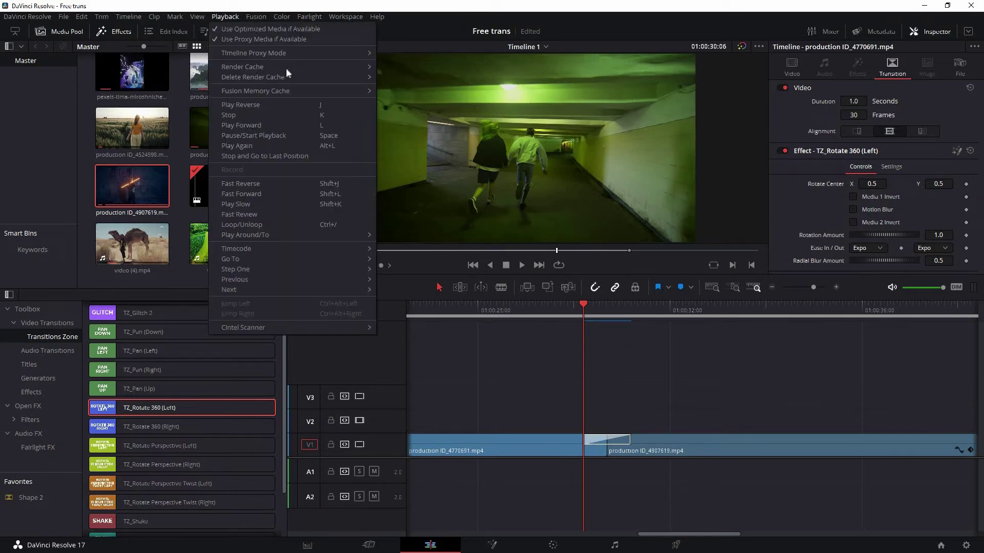
{"action": "mouse_move", "coordinate": [242, 66]}
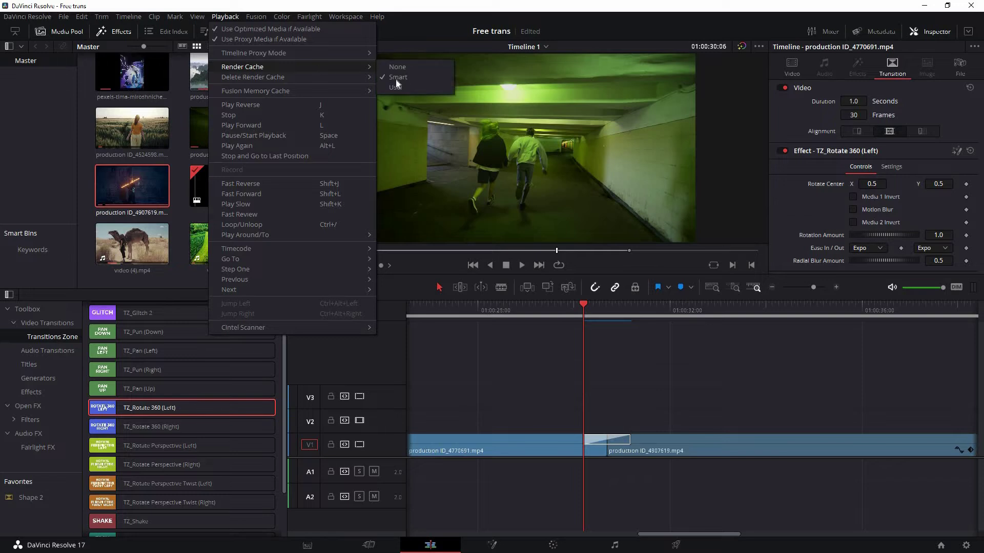
{"action": "left_click", "coordinate": [639, 349]}
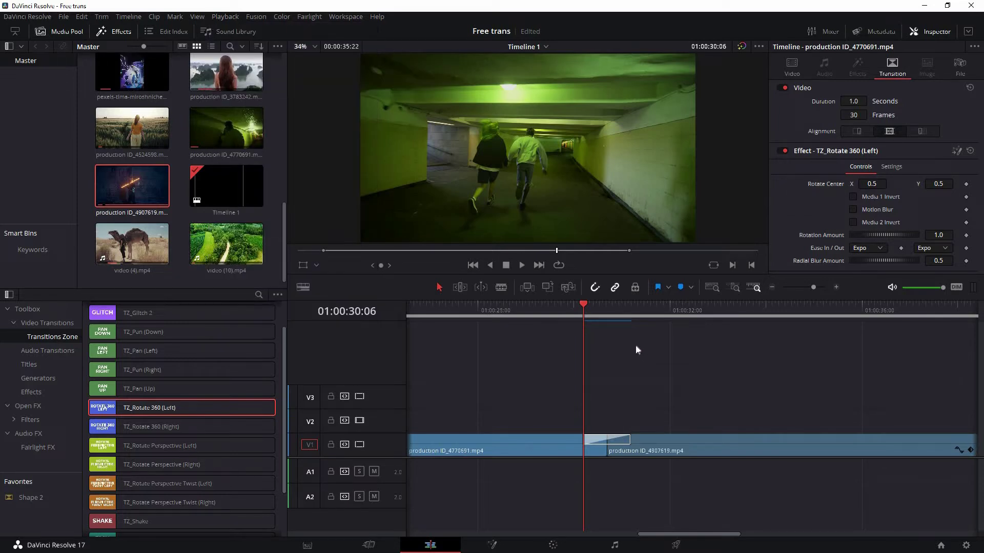
{"action": "key", "text": "space"}
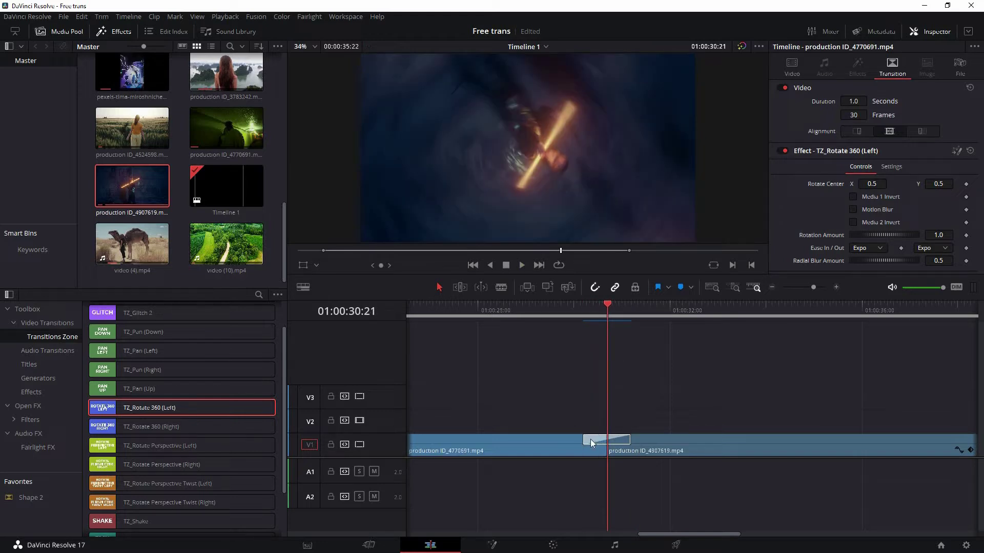
Step: Shift the Rotate 360 centre off-centre to -0.368, 0.258, preview, and save
{"action": "left_click", "coordinate": [596, 440]}
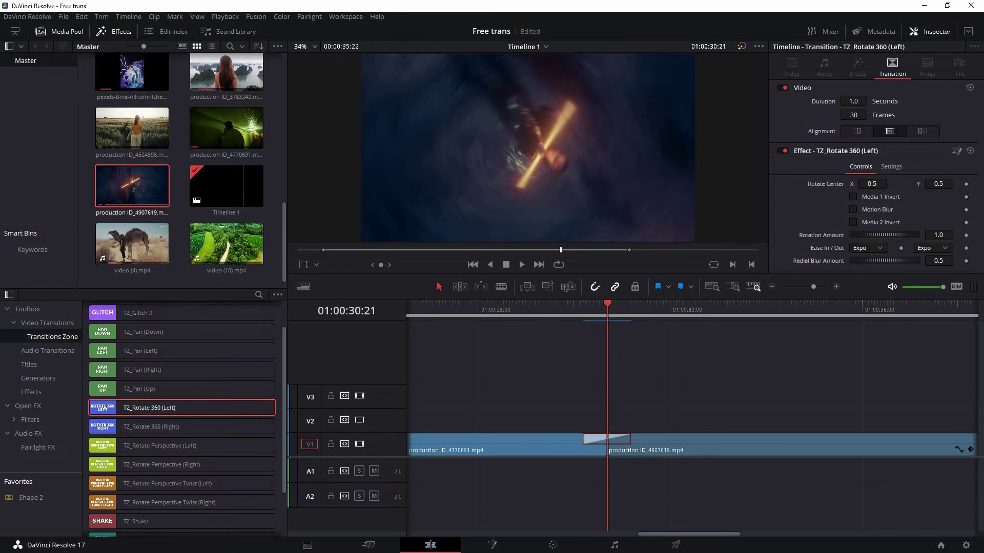
{"action": "left_click_drag", "start_coordinate": [872, 184], "coordinate": [865, 184]}
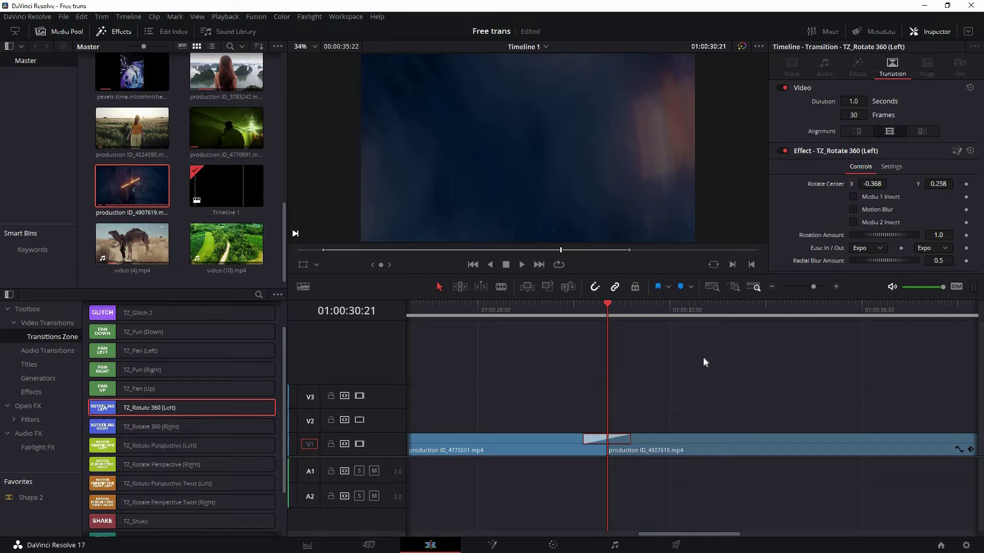
{"action": "key", "text": "Up"}
{"action": "key", "text": "space"}
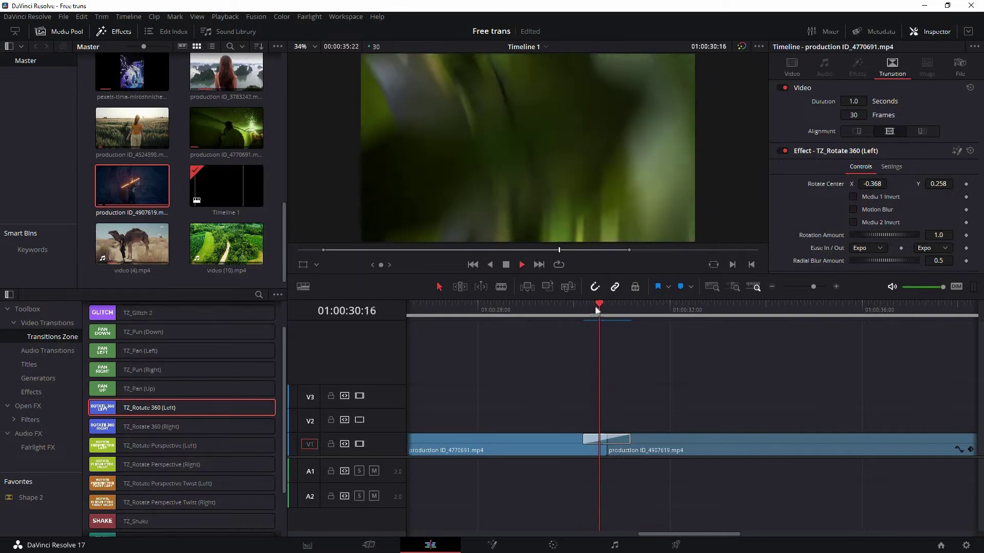
{"action": "left_click", "coordinate": [597, 439]}
{"action": "key", "text": "Up"}
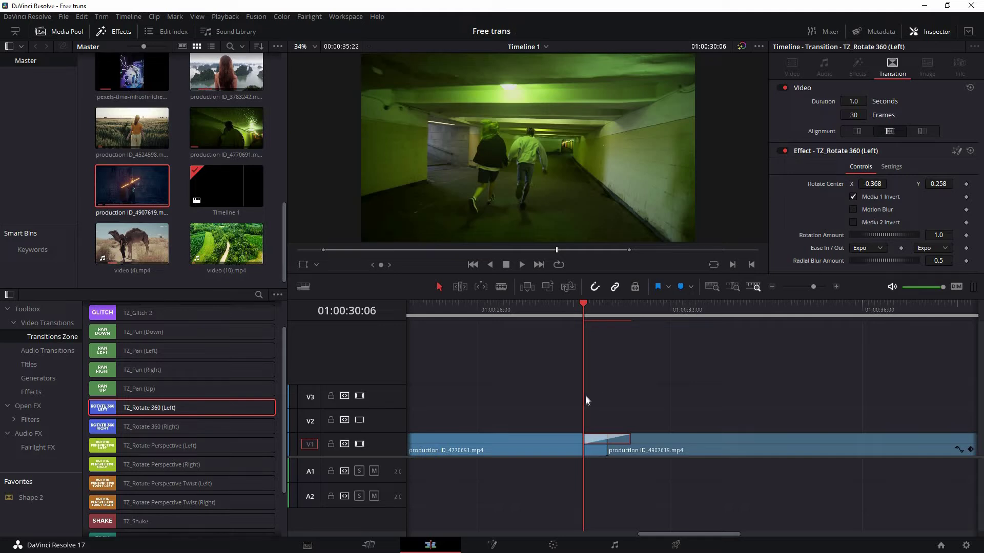
{"action": "key", "text": "ctrl+s"}
Step: Invert the Media 2 input, save the project, and preview the transition again
{"action": "key", "text": "space"}
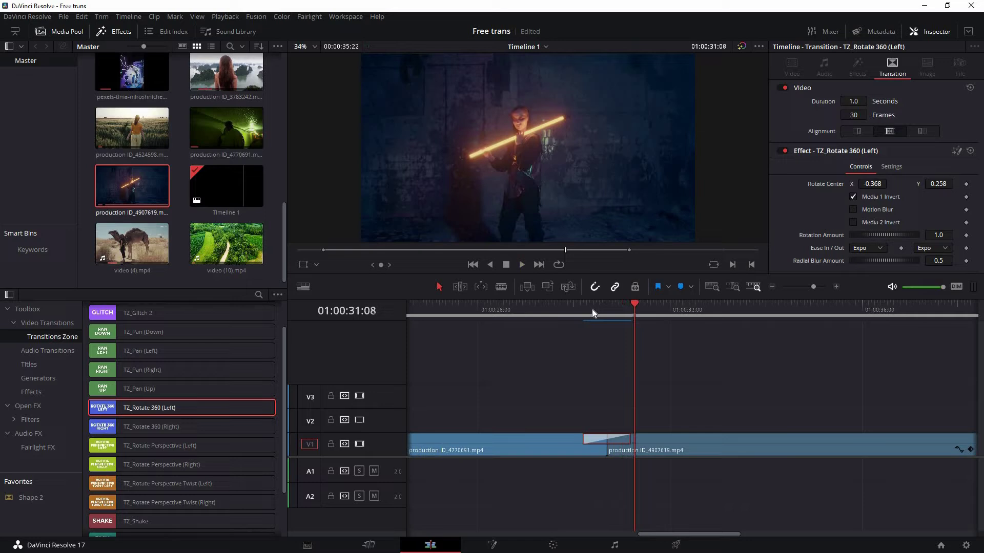
{"action": "left_click", "coordinate": [582, 309]}
{"action": "key", "text": "space"}
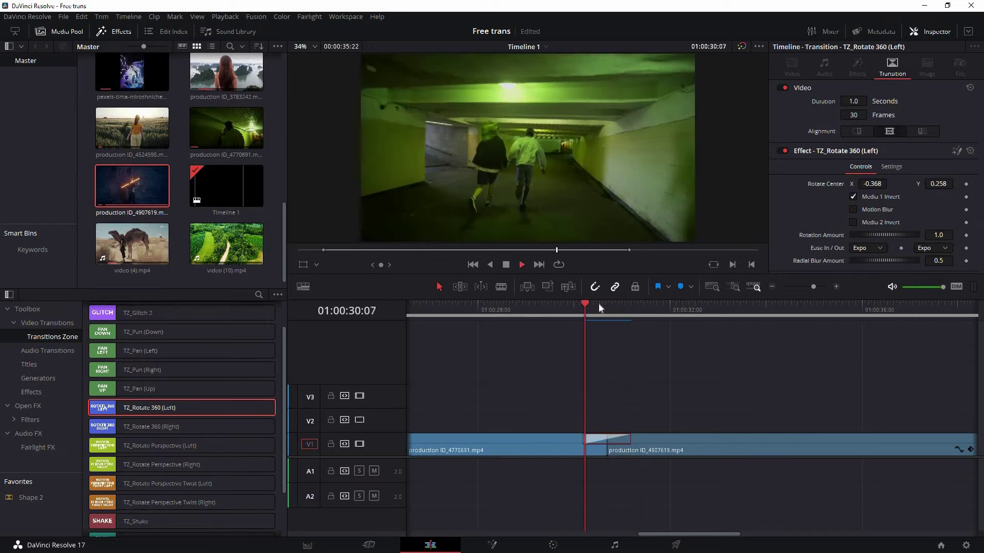
{"action": "left_click", "coordinate": [584, 309]}
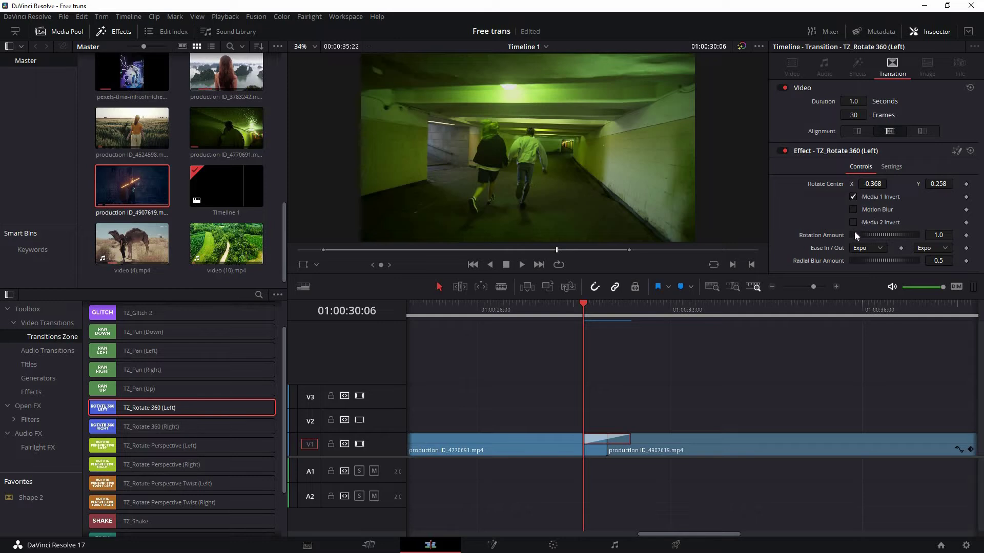
{"action": "left_click", "coordinate": [853, 222]}
{"action": "key", "text": "ctrl+s"}
{"action": "left_click", "coordinate": [600, 450]}
{"action": "key", "text": "space"}
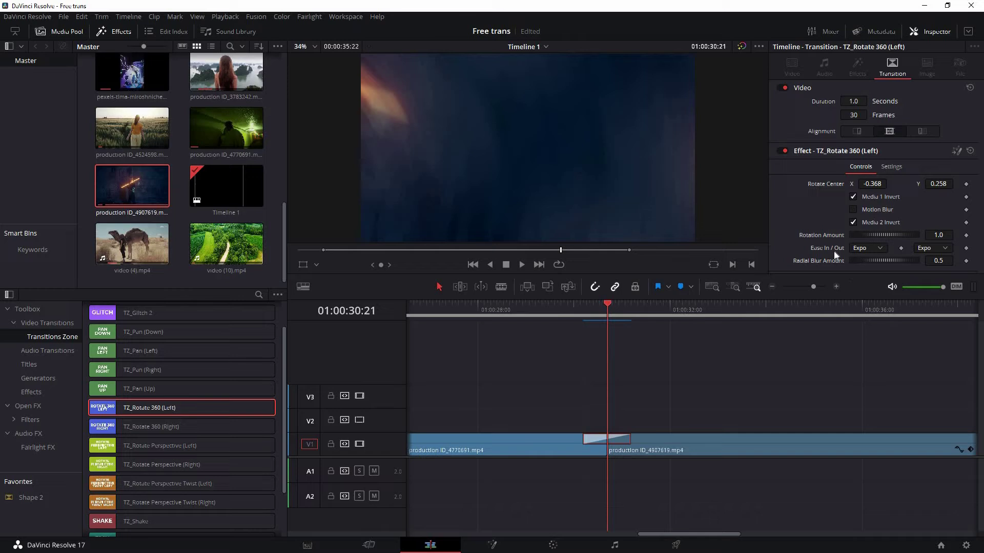
{"action": "key", "text": "space"}
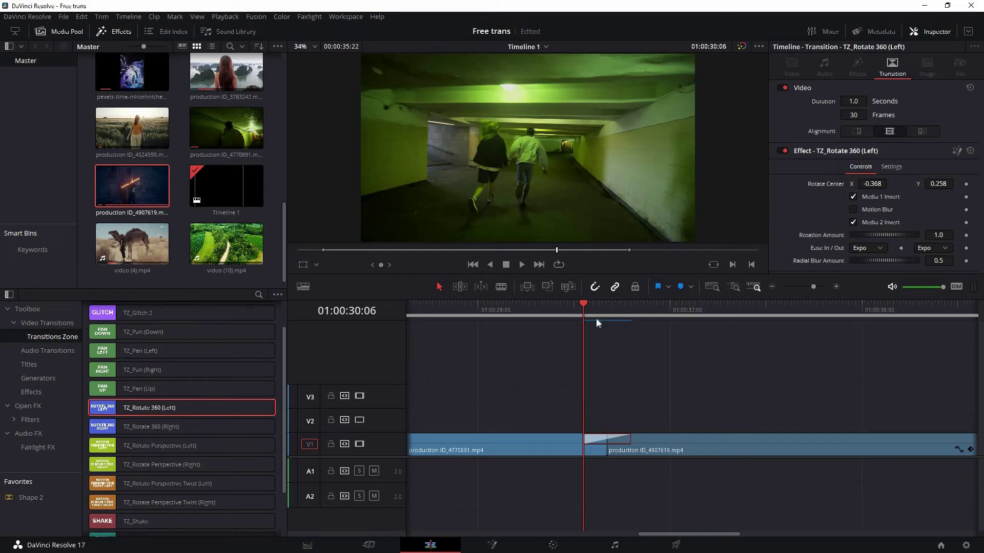
Step: Set Rotation Amount 4.0 and rotate centre 0.5, 0.5, and lengthen the transition to 2.1 seconds
{"action": "left_click", "coordinate": [597, 438]}
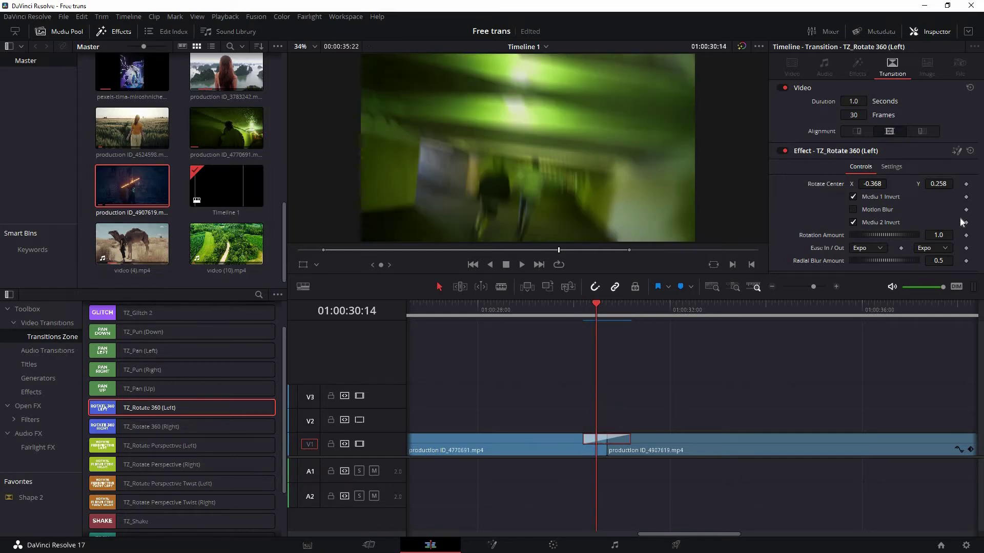
{"action": "left_click", "coordinate": [938, 234]}
{"action": "type", "text": "4"}
{"action": "key", "text": "Tab"}
{"action": "double_click", "coordinate": [872, 184]}
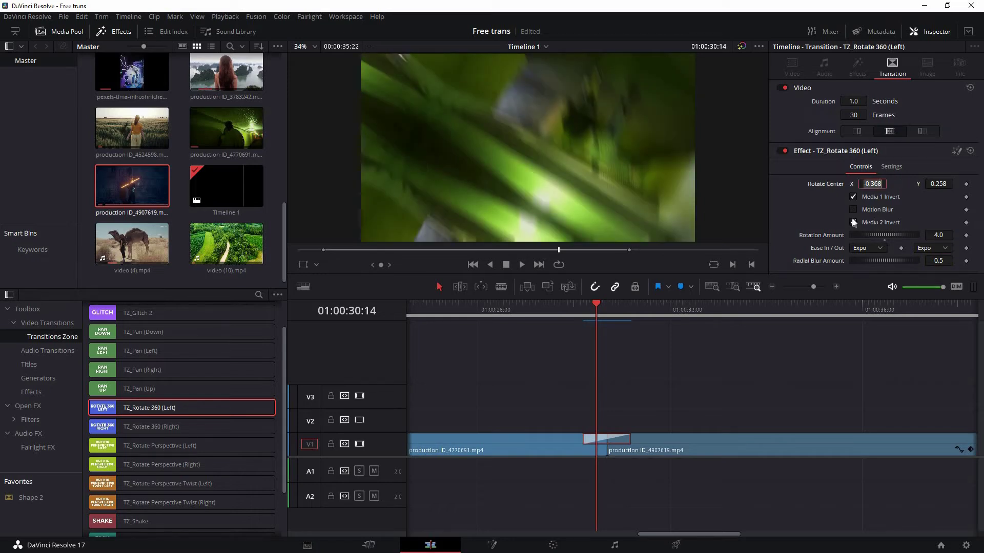
{"action": "type", "text": ".5"}
{"action": "key", "text": "Tab"}
{"action": "type", "text": ".5"}
{"action": "key", "text": "Tab"}
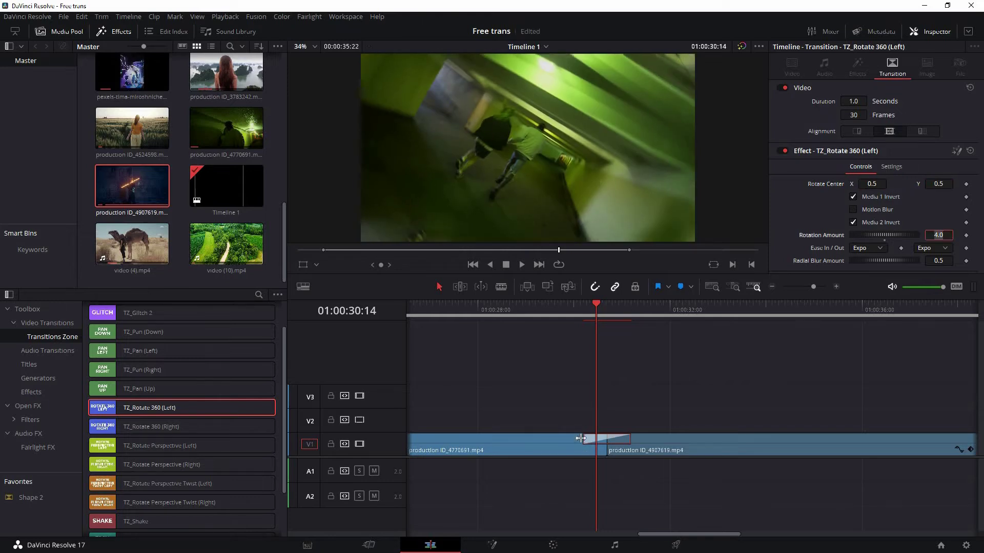
{"action": "left_click_drag", "start_coordinate": [582, 438], "coordinate": [558, 439]}
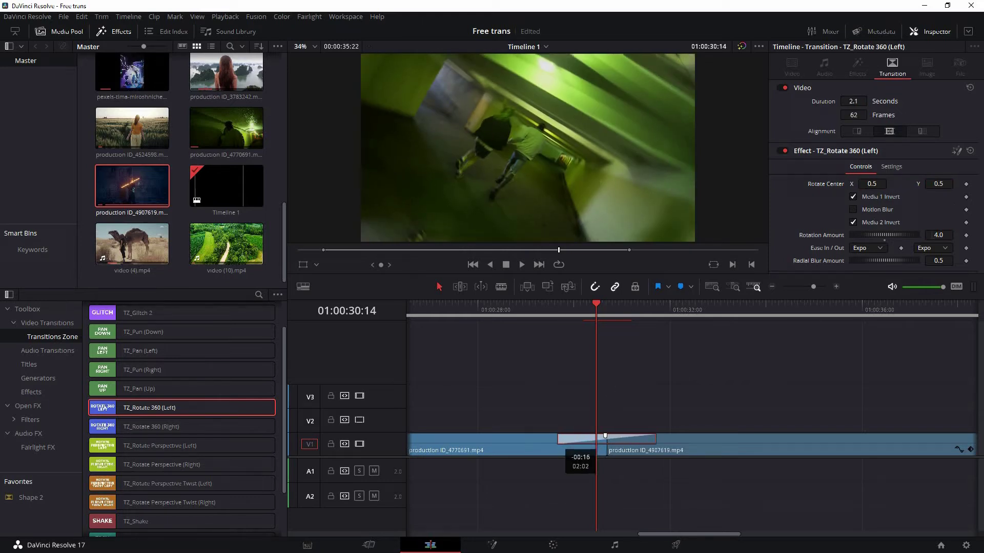
{"action": "left_click", "coordinate": [586, 310]}
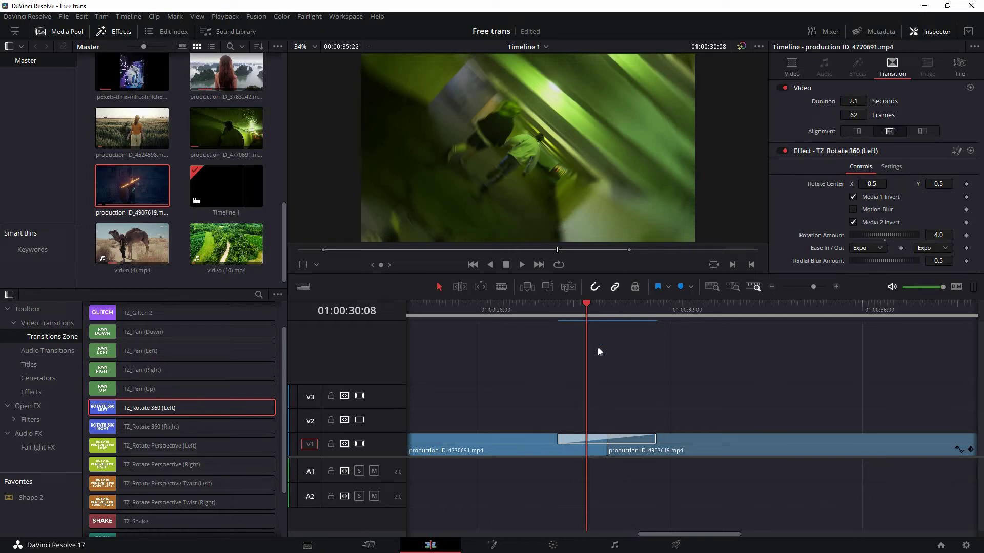
Step: Preview the lengthened transition, then set both Ease In and Ease Out to Bounce
{"action": "key", "text": "Up"}
{"action": "key", "text": "space"}
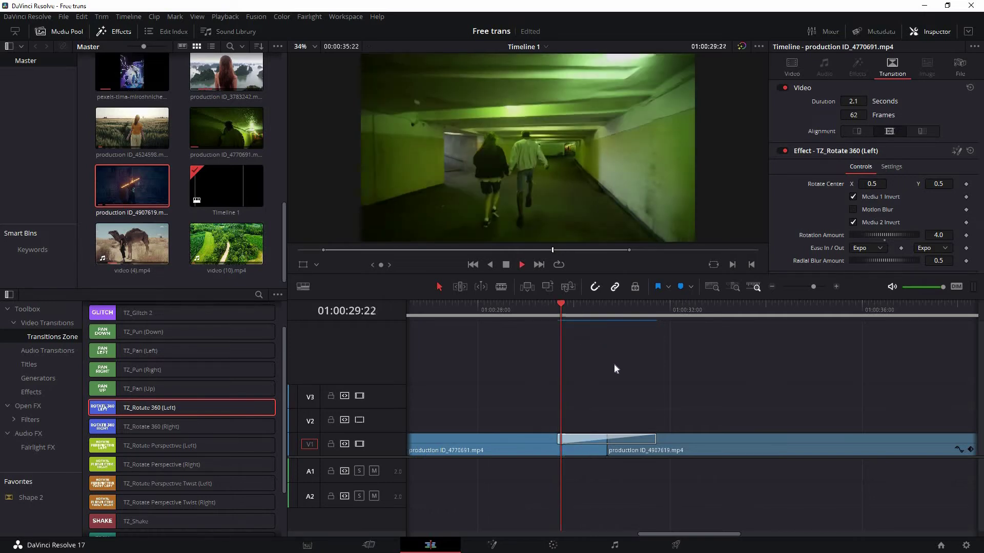
{"action": "key", "text": "space"}
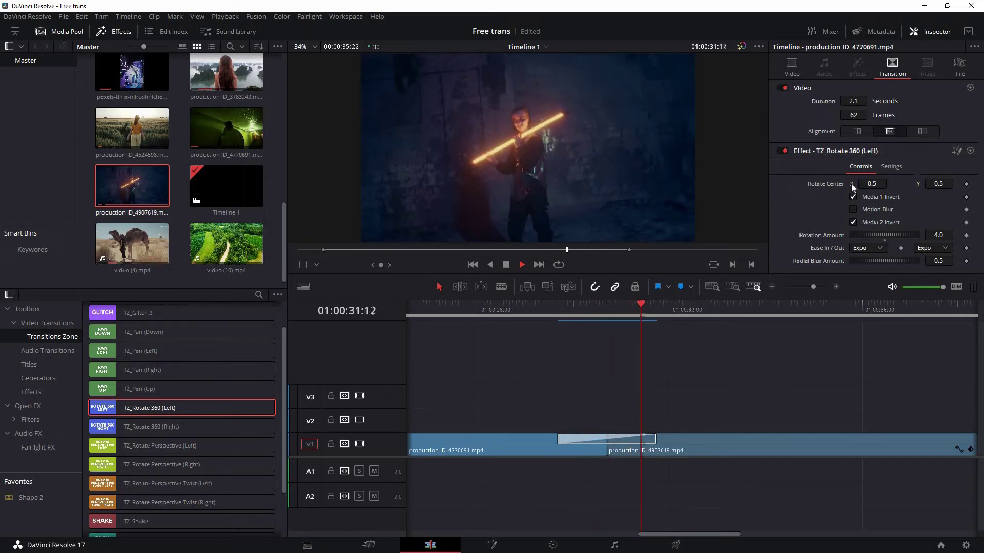
{"action": "key", "text": "Up"}
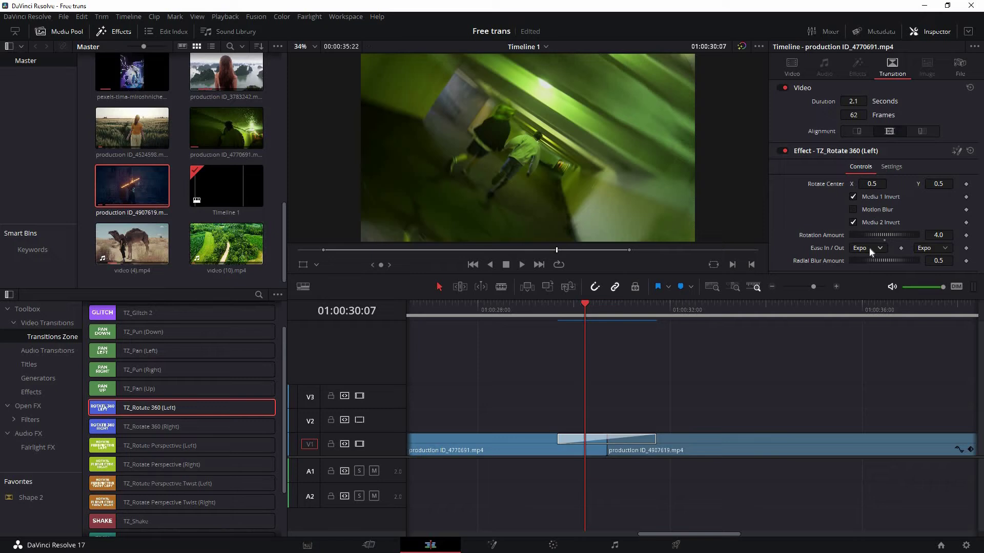
{"action": "left_click", "coordinate": [868, 247]}
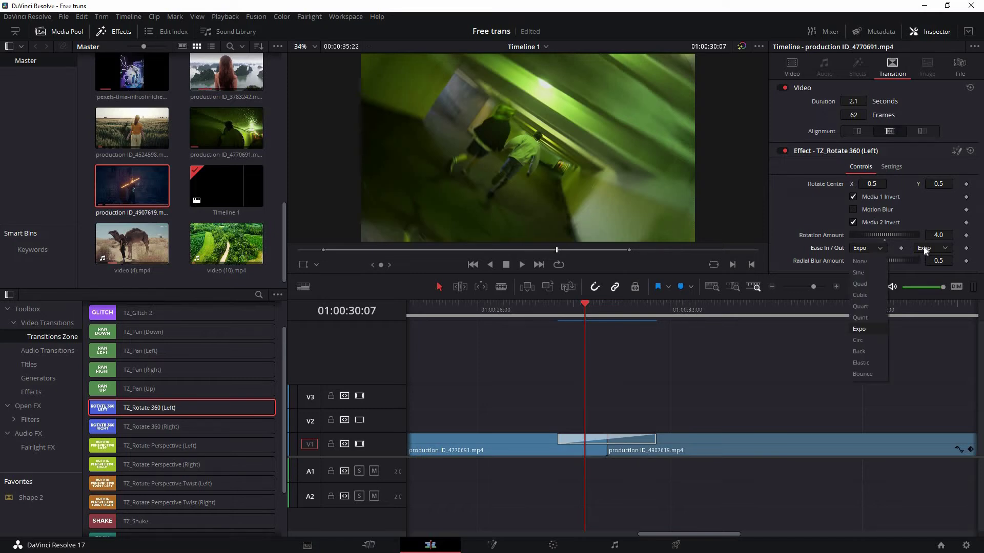
{"action": "left_click", "coordinate": [924, 248]}
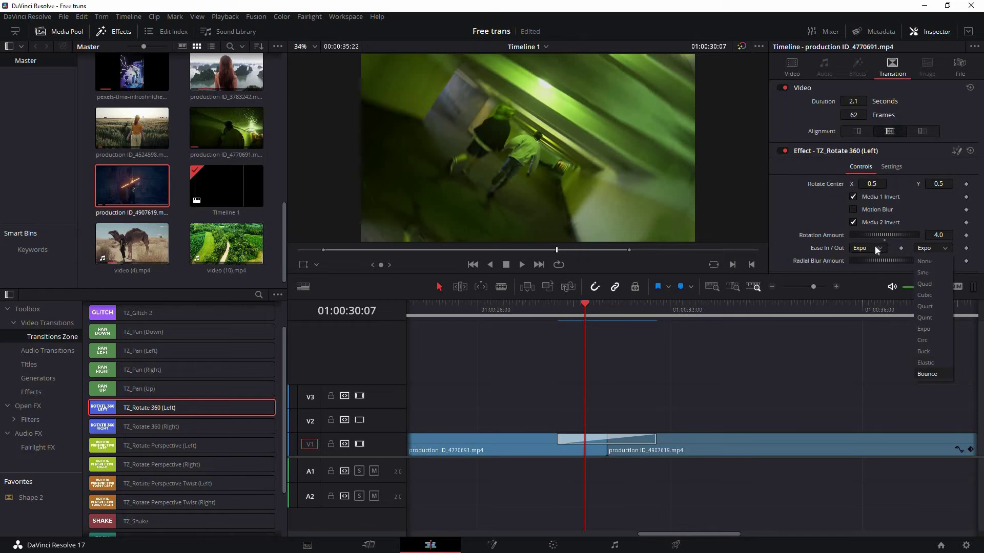
{"action": "left_click", "coordinate": [925, 374]}
{"action": "left_click", "coordinate": [868, 247]}
{"action": "left_click", "coordinate": [867, 370]}
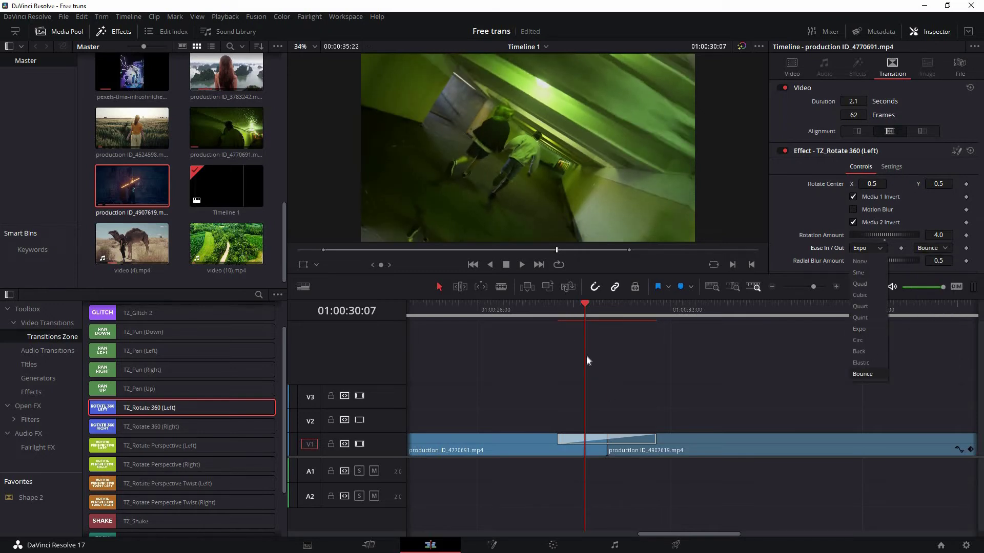
Step: Replay the Rotate 360 transition with Bounce easing on both ends
{"action": "key", "text": "Up"}
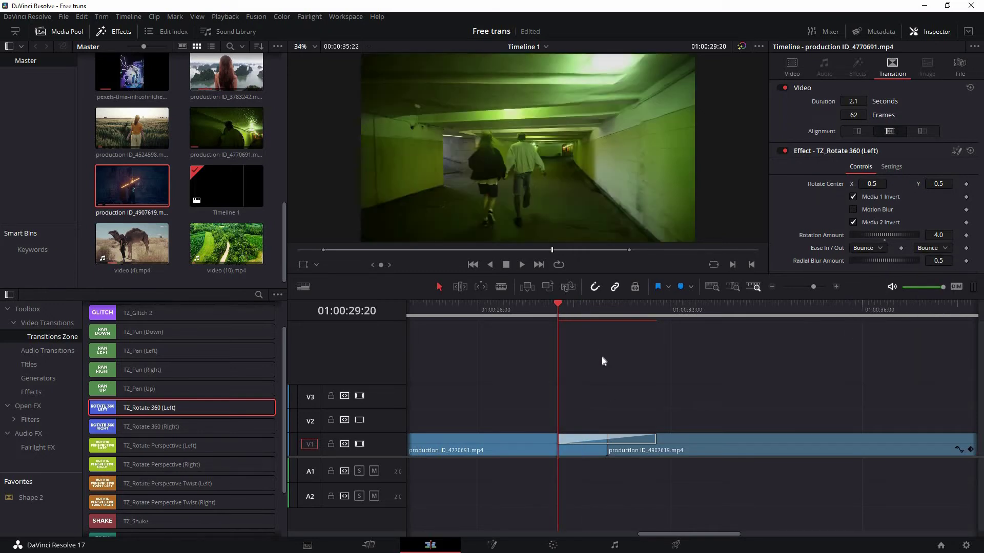
{"action": "left_click", "coordinate": [633, 309]}
{"action": "left_click", "coordinate": [568, 309]}
{"action": "key", "text": "space"}
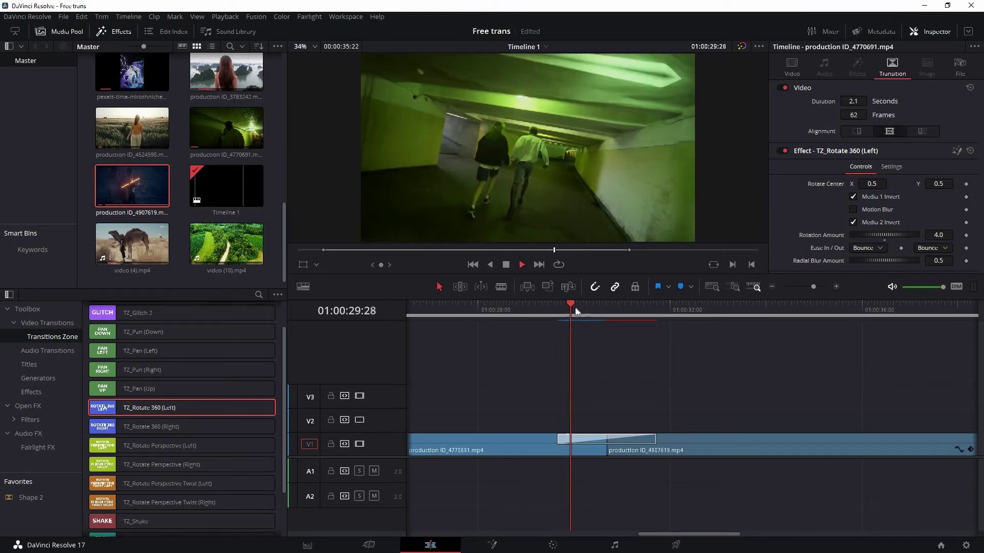
{"action": "key", "text": "space"}
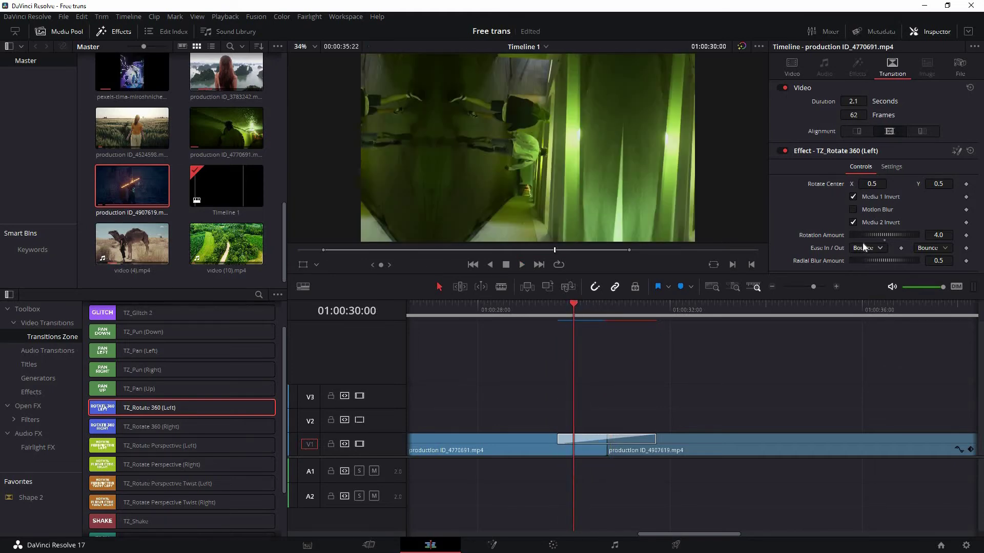
Step: Switch Ease In to Expo and replay the transition
{"action": "left_click", "coordinate": [863, 247]}
{"action": "key", "text": "Down"}
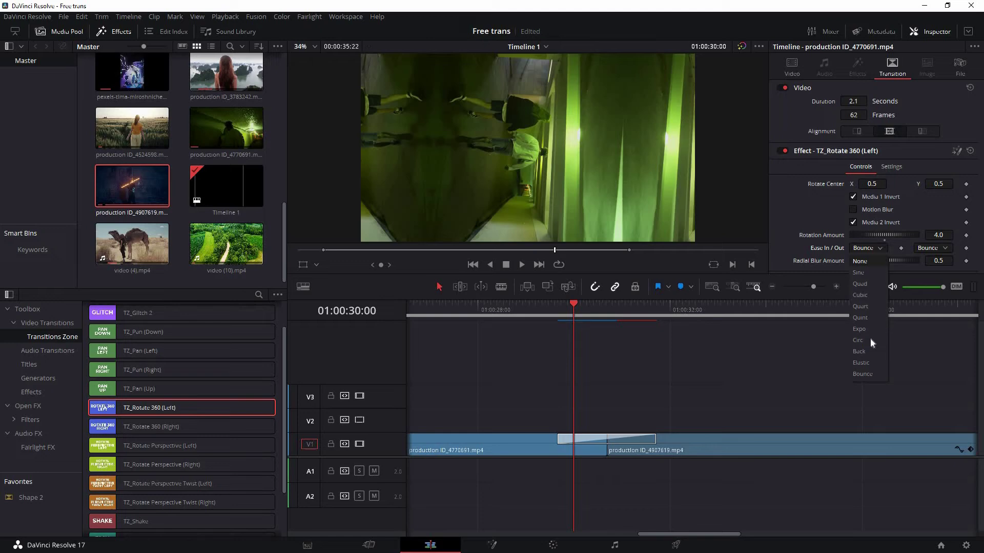
{"action": "key", "text": "Down"}
{"action": "key", "text": "Down"}
{"action": "key", "text": "Down"}
{"action": "key", "text": "Down"}
{"action": "key", "text": "Down"}
{"action": "key", "text": "Down"}
{"action": "key", "text": "Down"}
{"action": "key", "text": "Up"}
{"action": "key", "text": "Return"}
{"action": "key", "text": "space"}
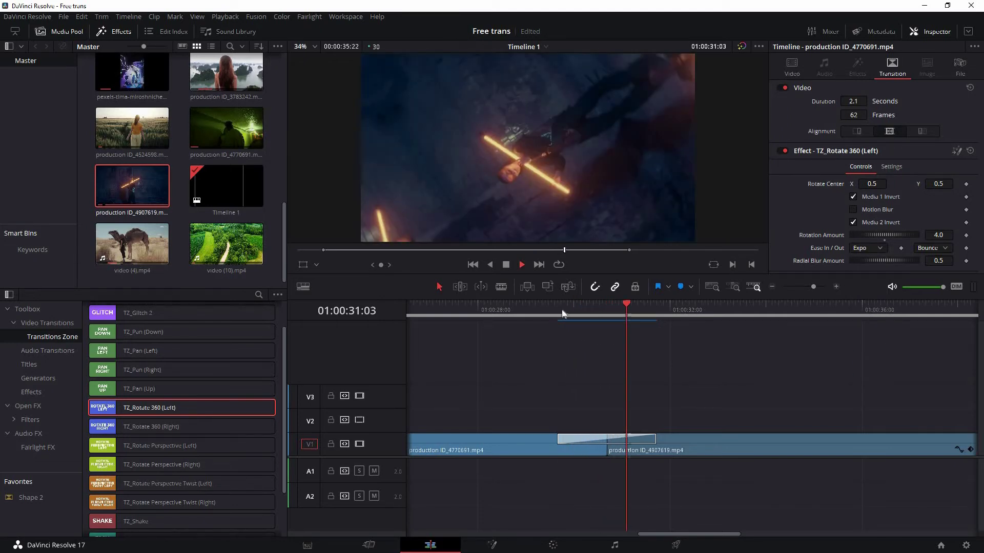
{"action": "left_click", "coordinate": [559, 312]}
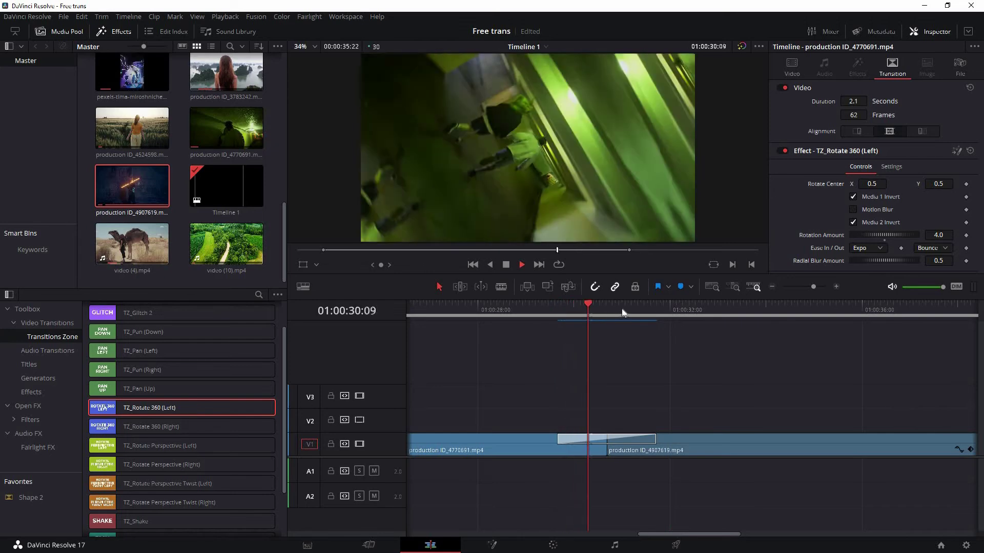
{"action": "key", "text": "space"}
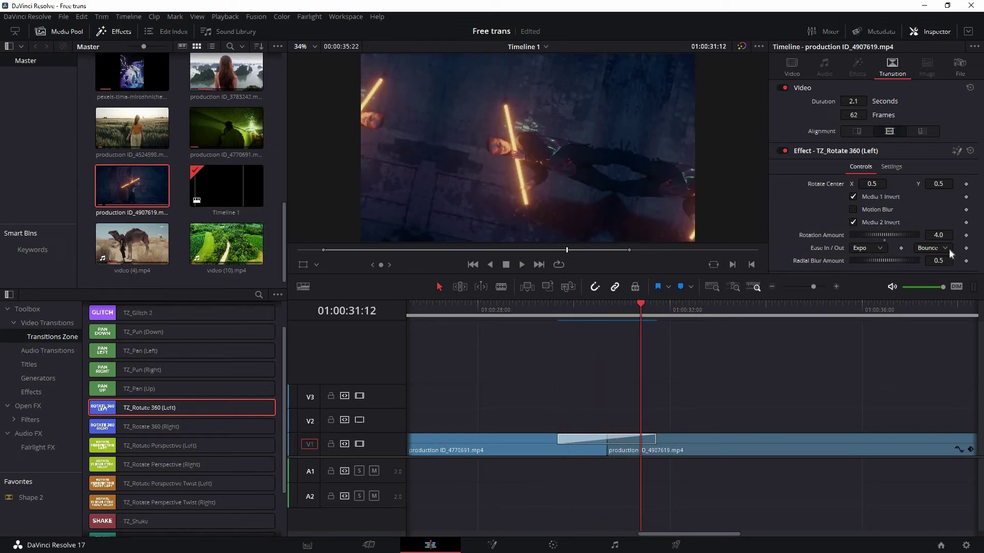
{"action": "left_click", "coordinate": [945, 248]}
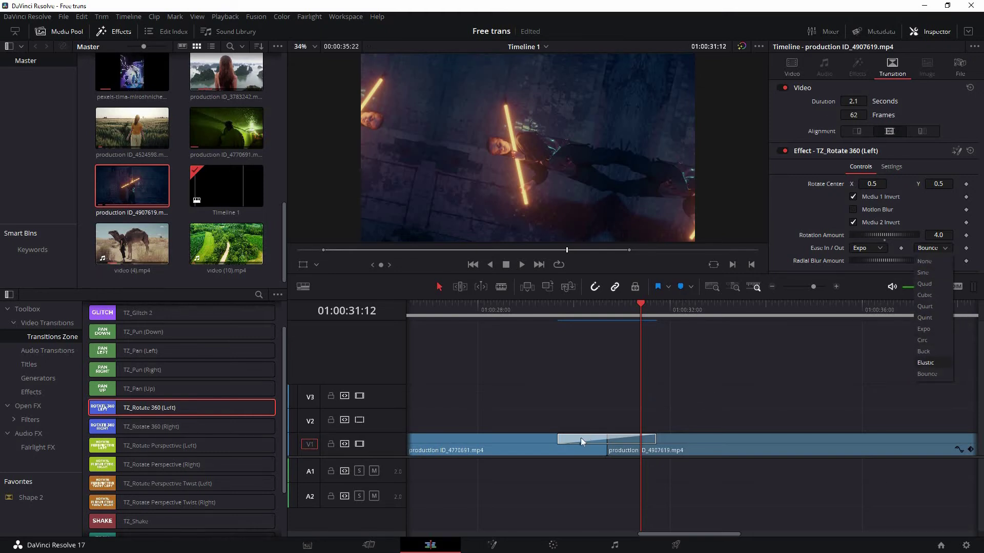
Step: Delete the Rotate 360 transition and place TZ_Shake on the cut
{"action": "left_click", "coordinate": [596, 437]}
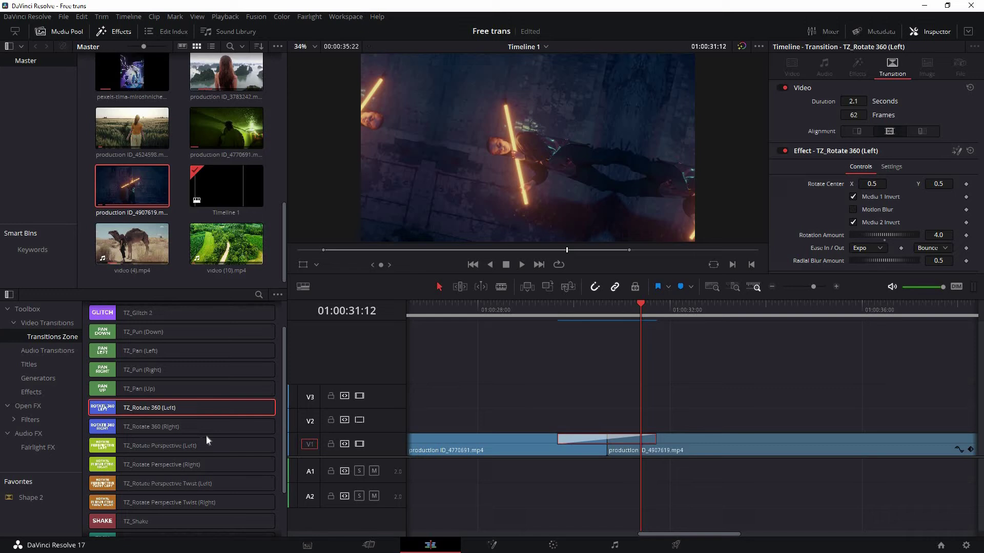
{"action": "key", "text": "Delete"}
{"action": "scroll", "coordinate": [143, 435], "scroll_direction": "down", "scroll_amount": 2}
{"action": "left_click", "coordinate": [144, 442]}
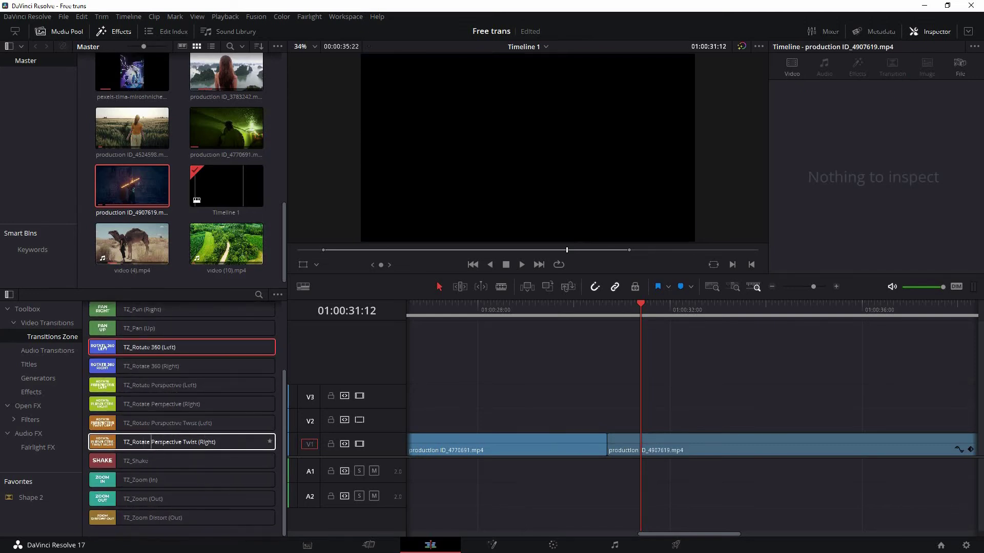
{"action": "left_click_drag", "start_coordinate": [145, 460], "coordinate": [650, 446]}
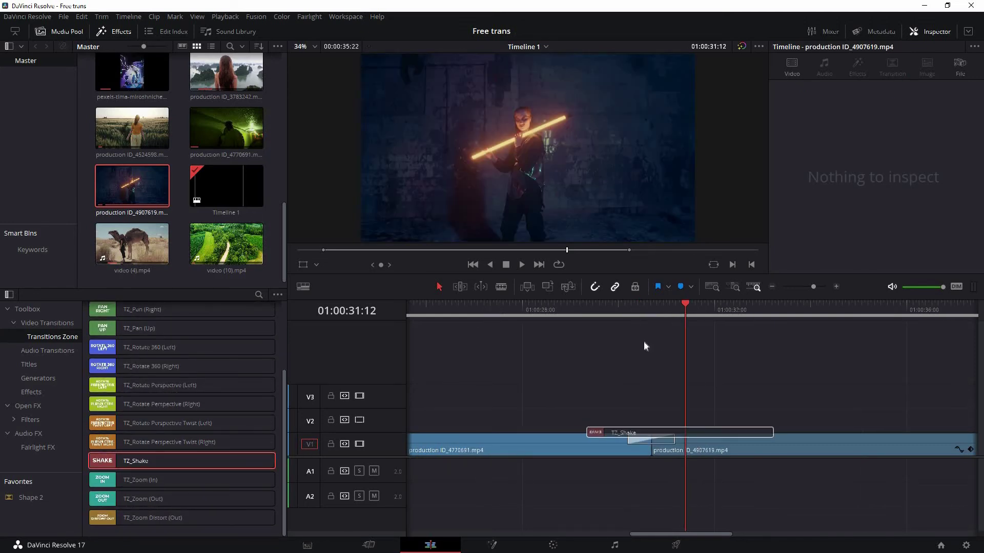
Step: Tune TZ_Shake to contrast 1.0, brightness 0.63, saturation 0, preview it, then delete it
{"action": "left_click", "coordinate": [627, 320]}
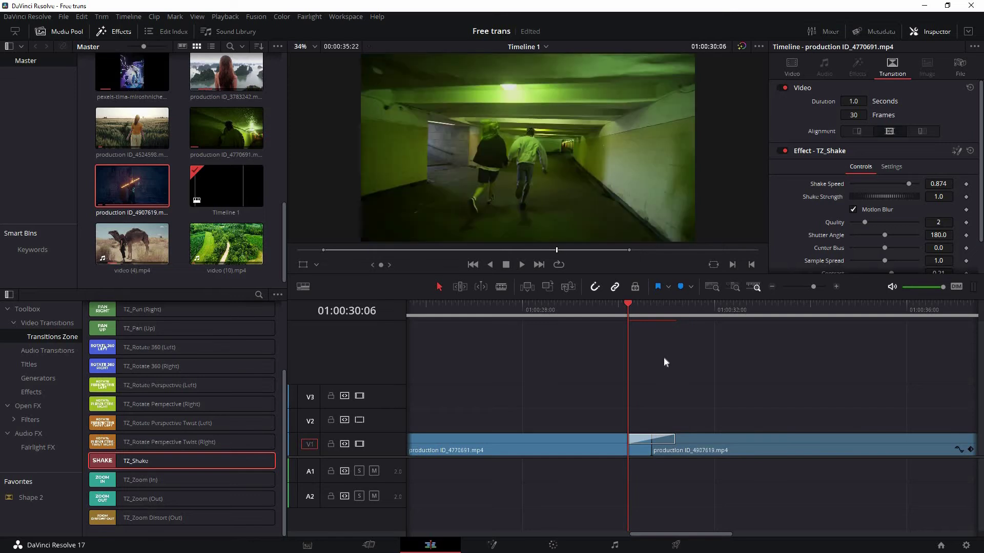
{"action": "left_click", "coordinate": [646, 308]}
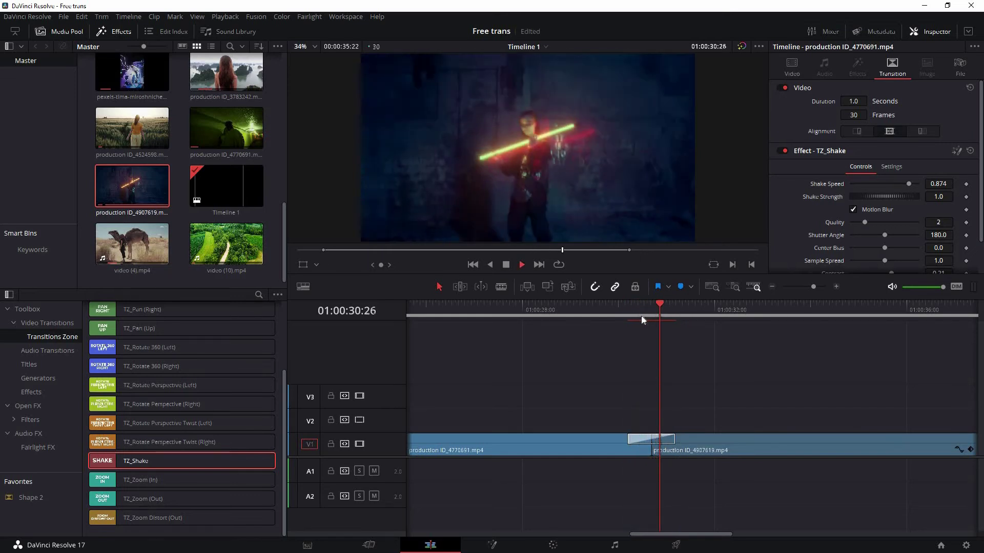
{"action": "left_click", "coordinate": [641, 316]}
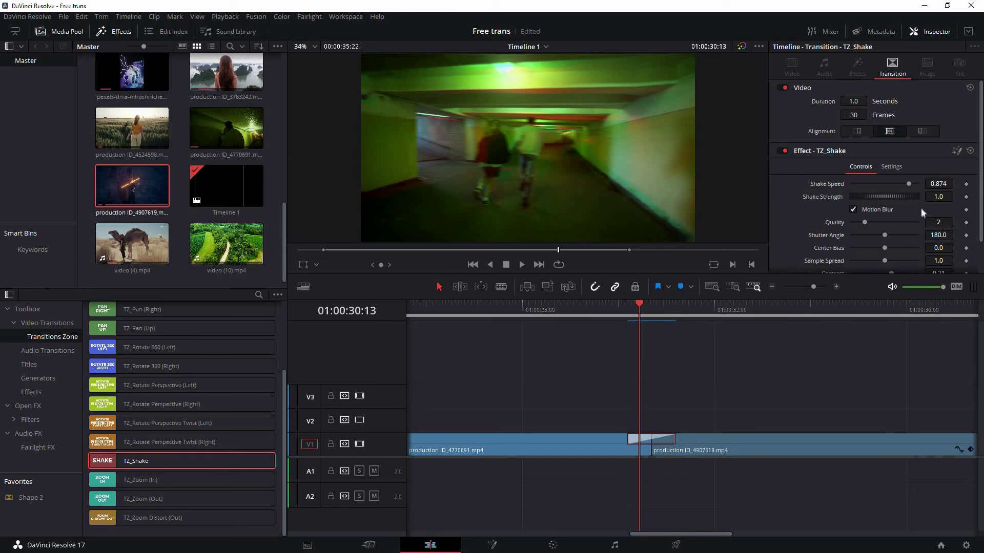
{"action": "scroll", "coordinate": [851, 208], "scroll_direction": "down", "scroll_amount": 1}
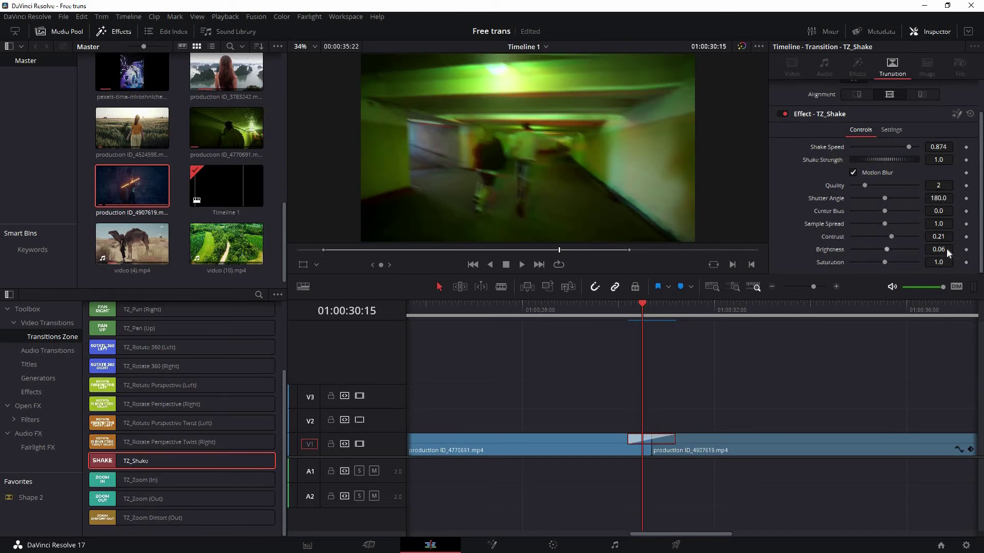
{"action": "mouse_move", "coordinate": [886, 249]}
{"action": "left_mouse_down"}
{"action": "mouse_move", "coordinate": [916, 249]}
{"action": "mouse_move", "coordinate": [886, 236]}
{"action": "mouse_move", "coordinate": [917, 235]}
{"action": "left_mouse_up"}
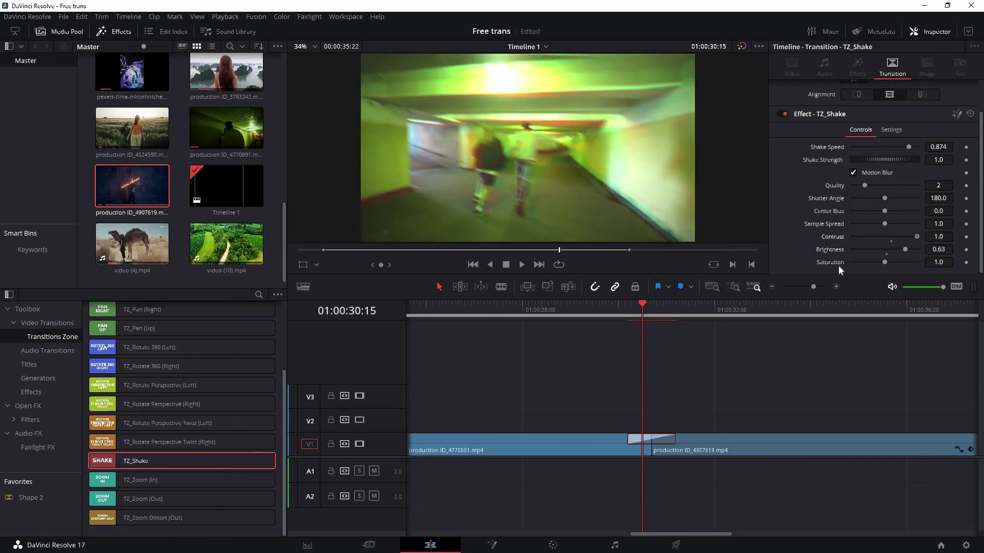
{"action": "left_click", "coordinate": [625, 311]}
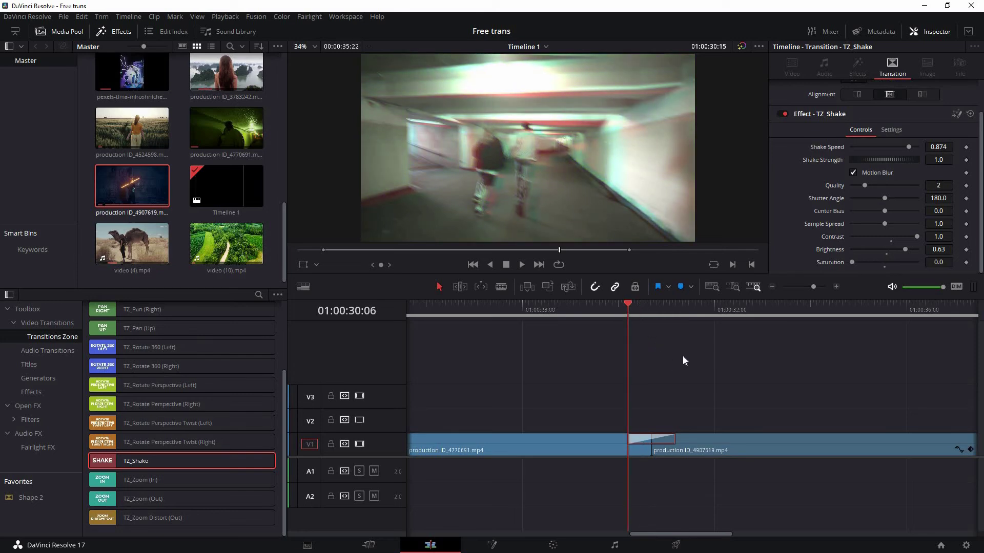
{"action": "key", "text": "space"}
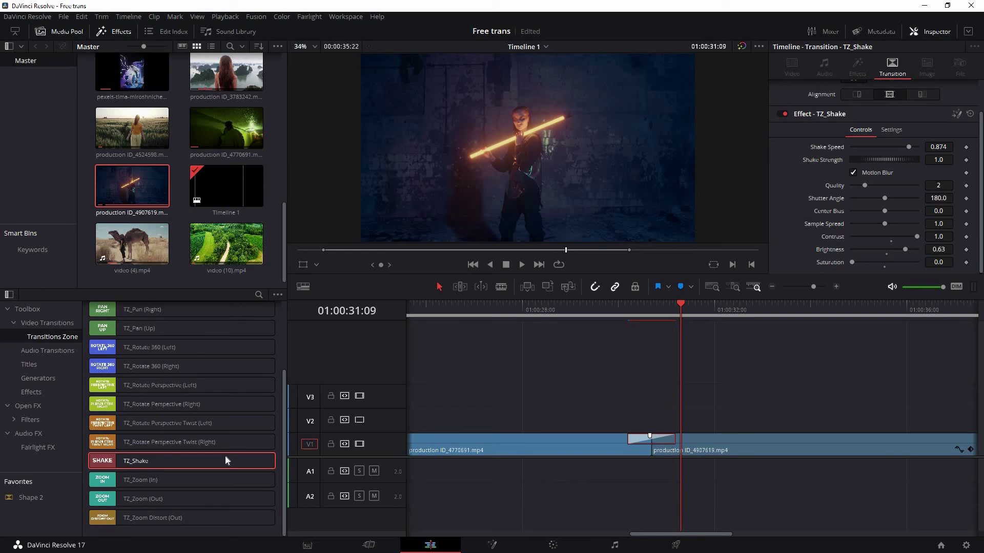
{"action": "key", "text": "Delete"}
{"action": "scroll", "coordinate": [160, 466], "scroll_direction": "up", "scroll_amount": 5}
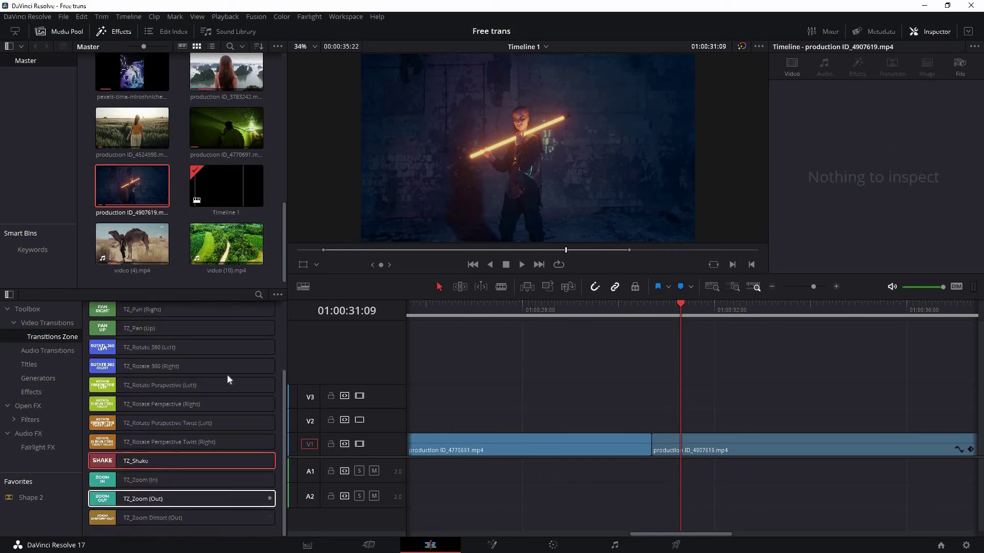
{"action": "left_click_drag", "start_coordinate": [680, 308], "coordinate": [619, 308]}
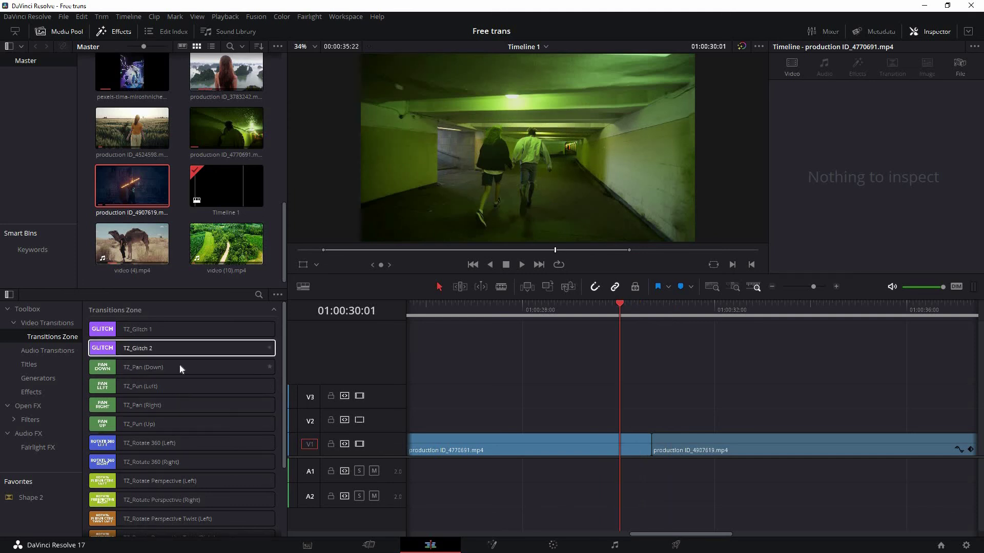
{"action": "left_click", "coordinate": [181, 367]}
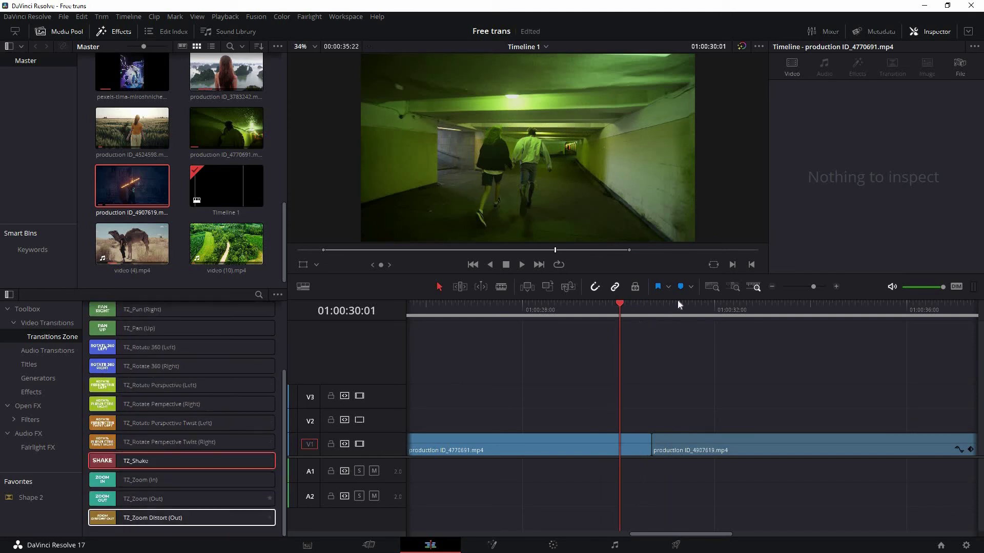
{"action": "left_click", "coordinate": [624, 308]}
{"action": "left_click_drag", "start_coordinate": [624, 308], "coordinate": [620, 307]}
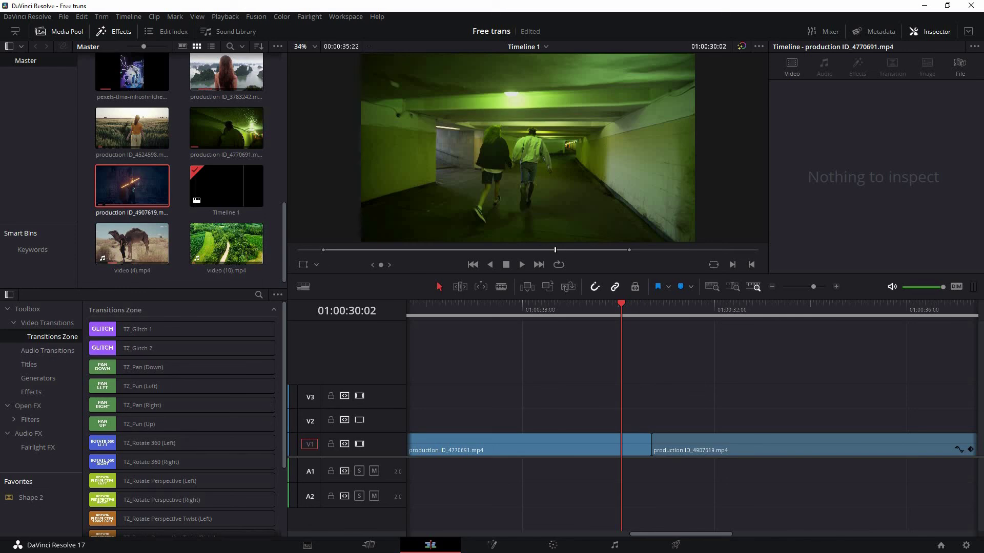
{"action": "key", "text": "alt+Tab"}
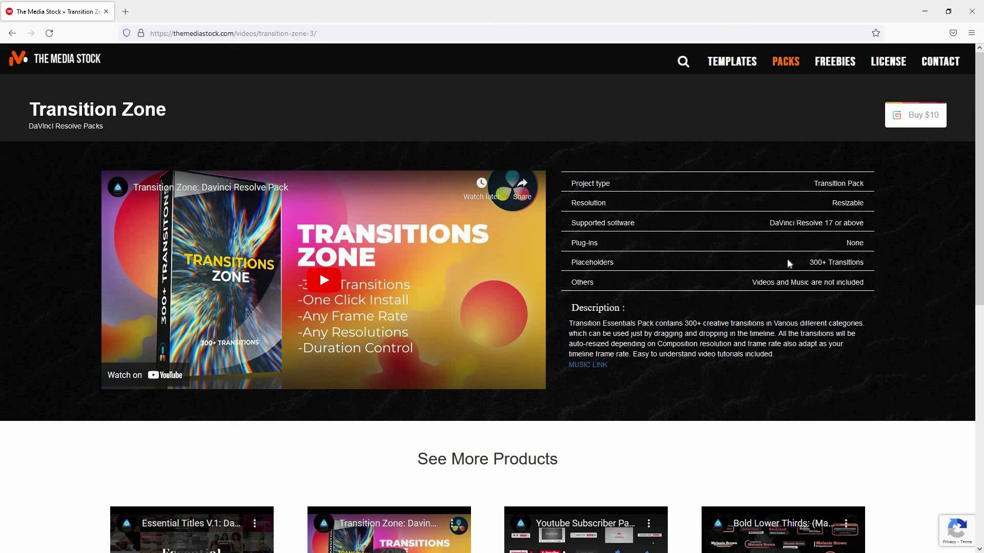
{"action": "left_click", "coordinate": [926, 12]}
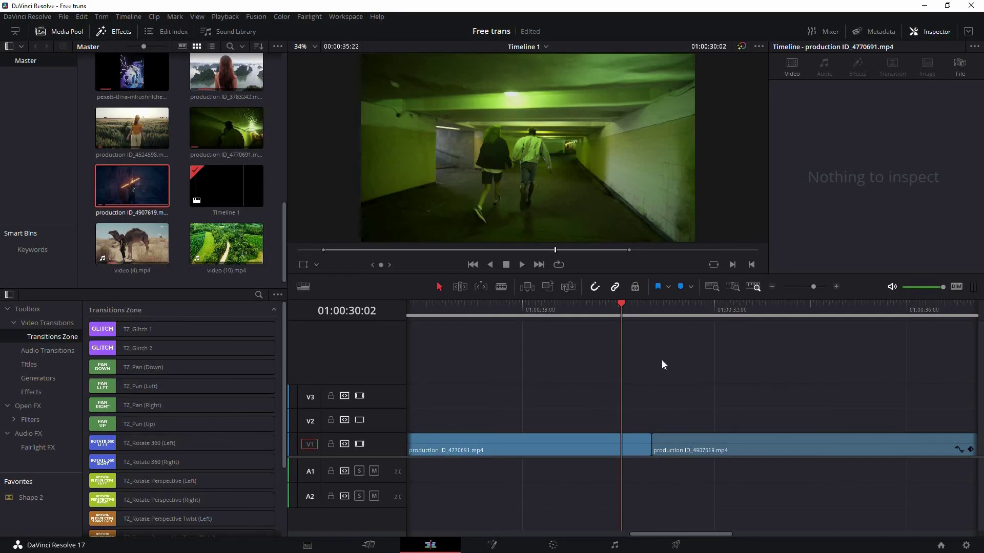